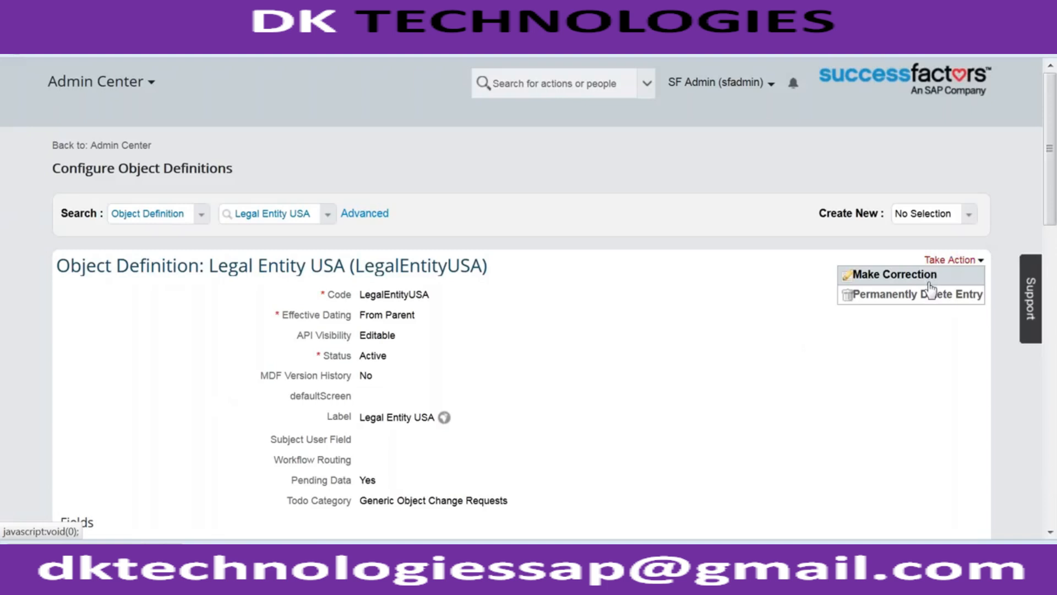
- Review the Legal Entity USA definition in edit mode and start creating a new Object Definition
scroll(581, 342, down, 10)
scroll(580, 342, down, 15)
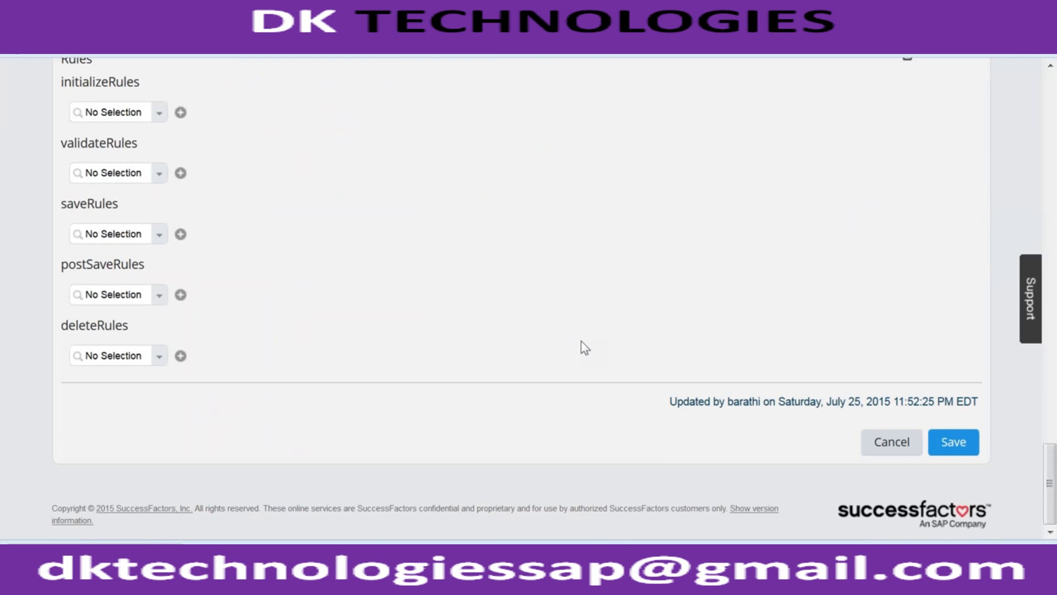
scroll(580, 342, up, 15)
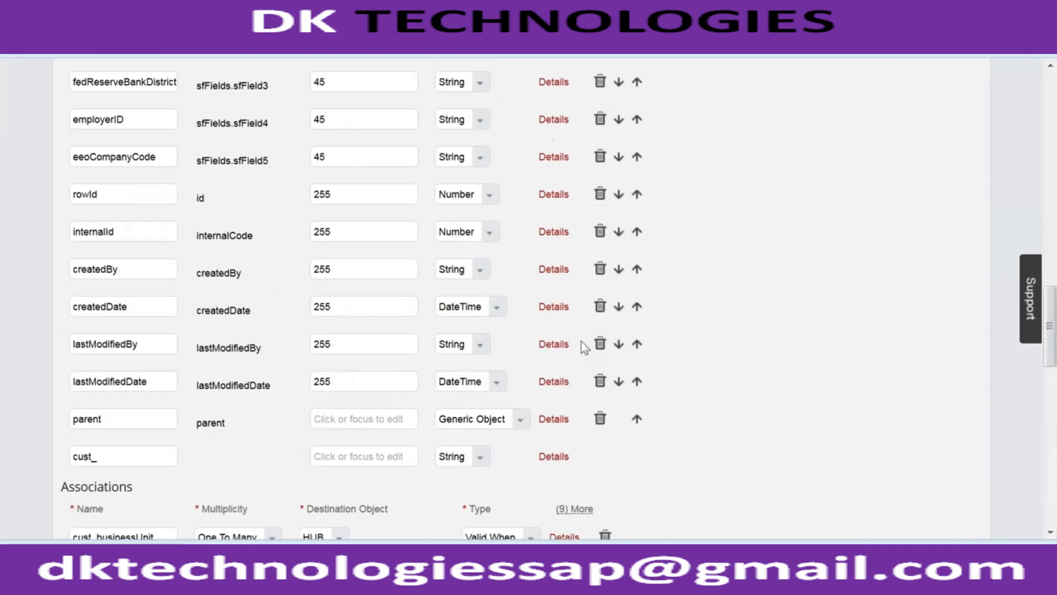
scroll(581, 342, up, 15)
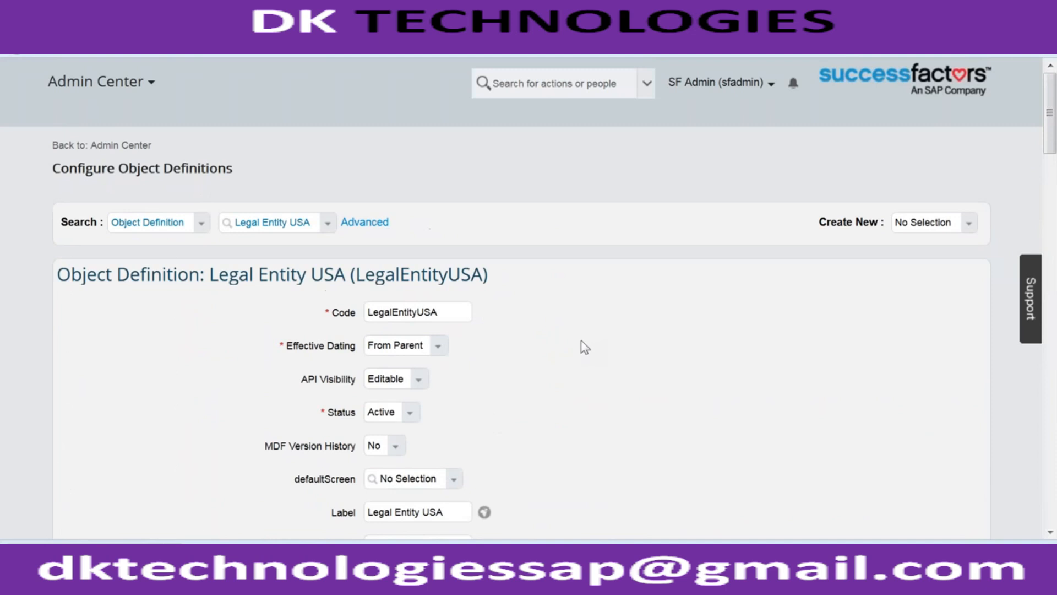
click(969, 222)
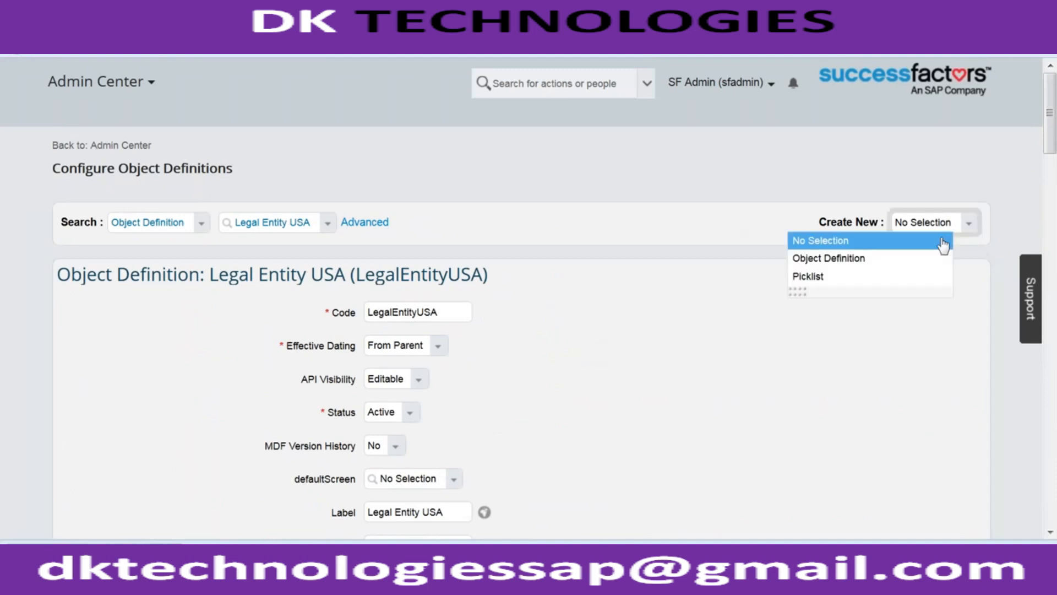
click(900, 259)
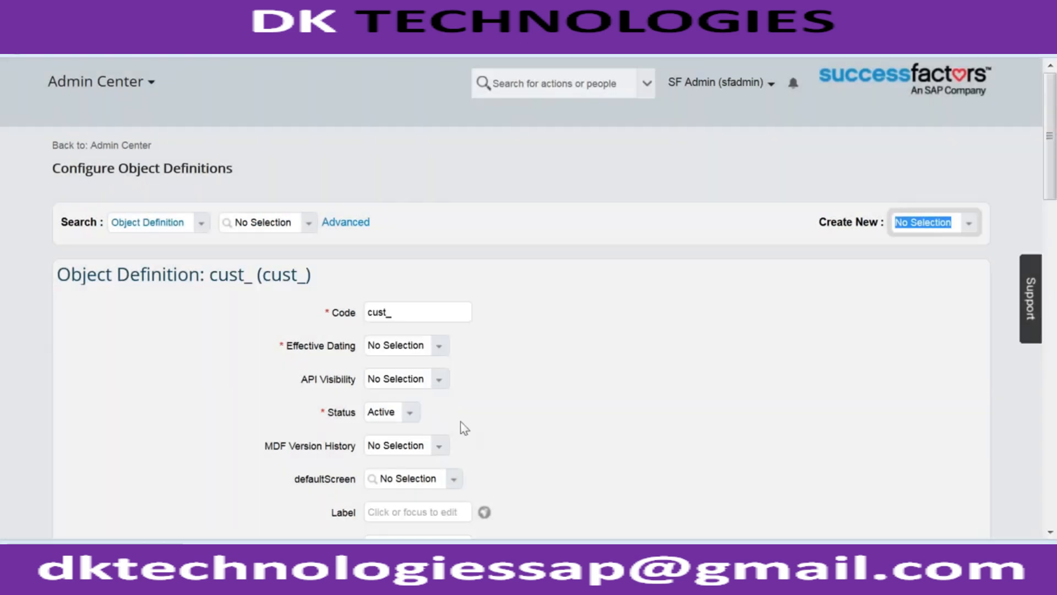
click(403, 313)
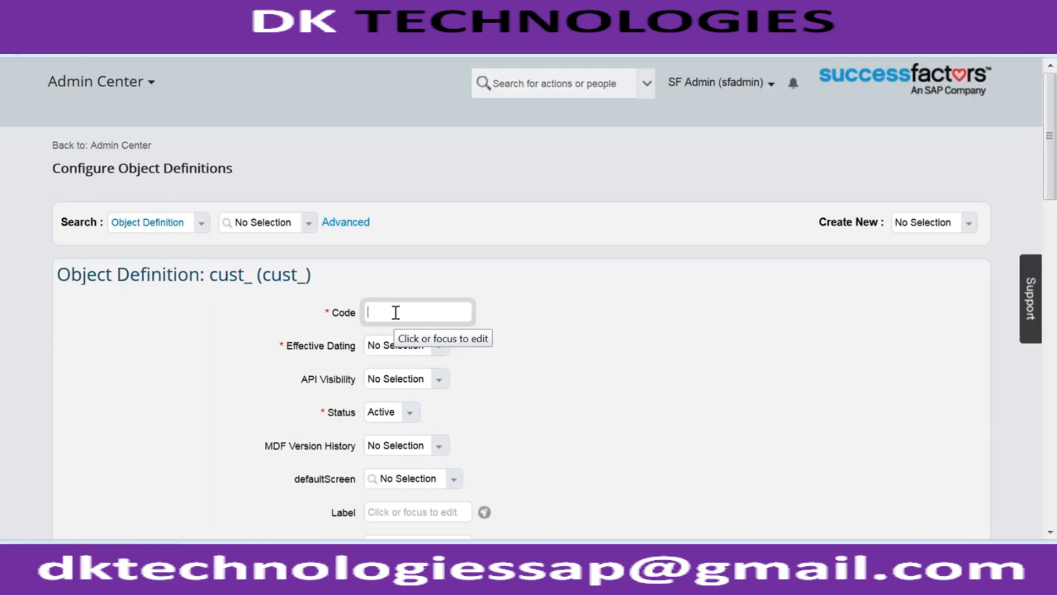
click(339, 232)
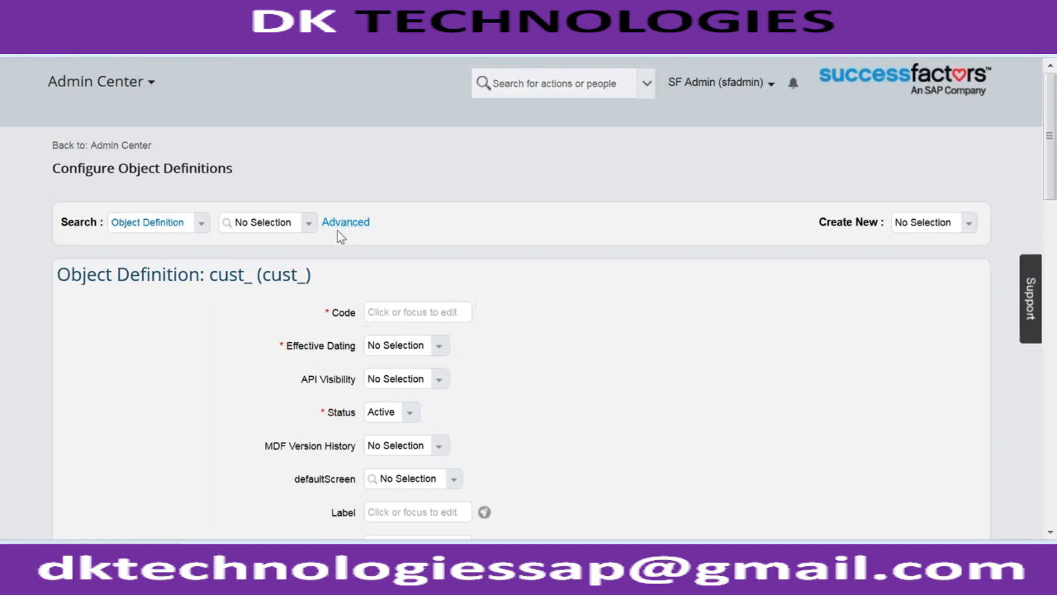
click(338, 226)
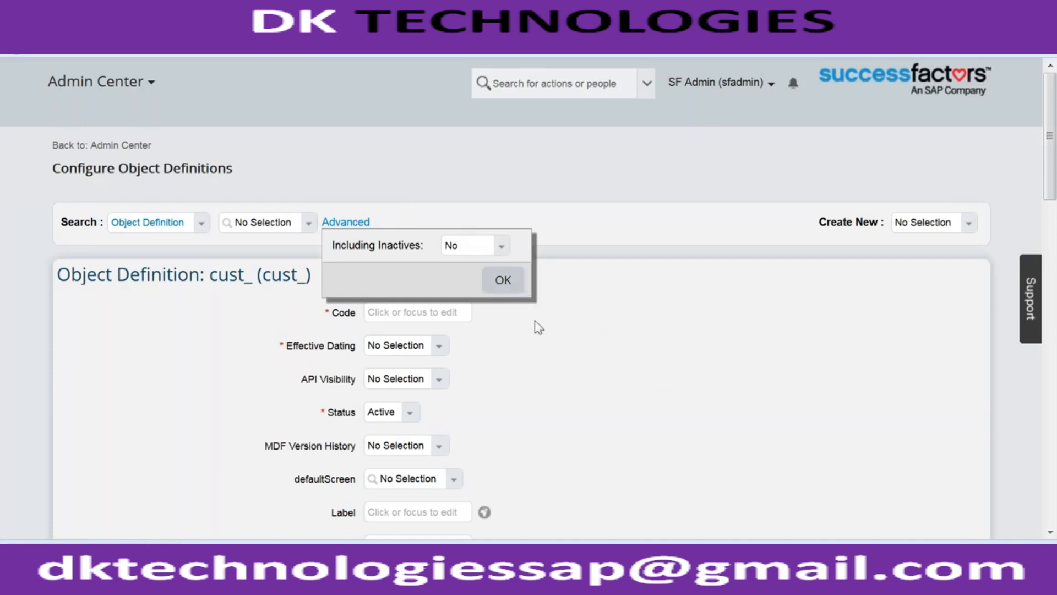
click(503, 279)
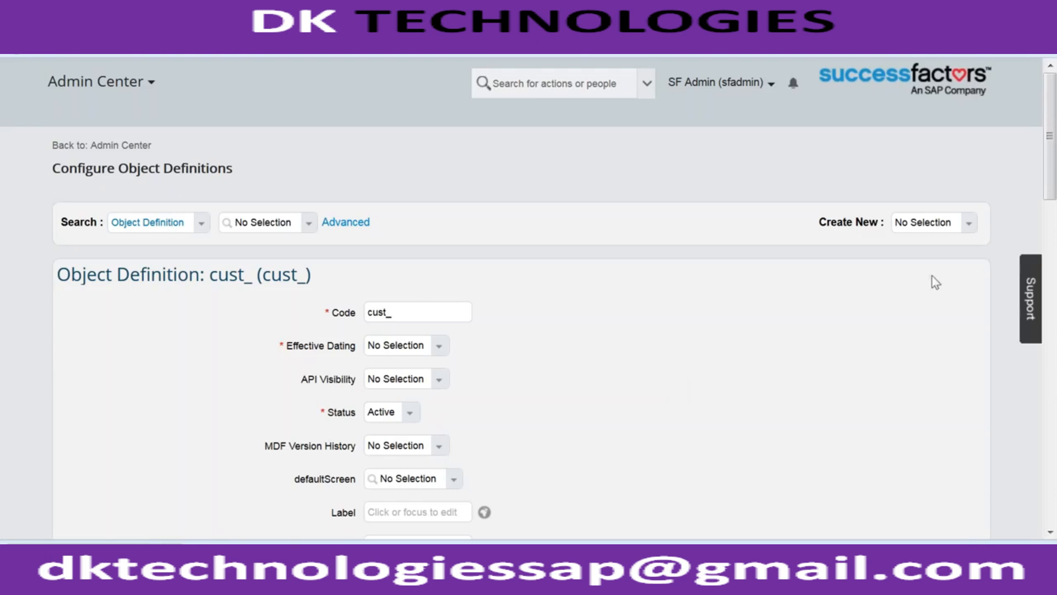
click(931, 222)
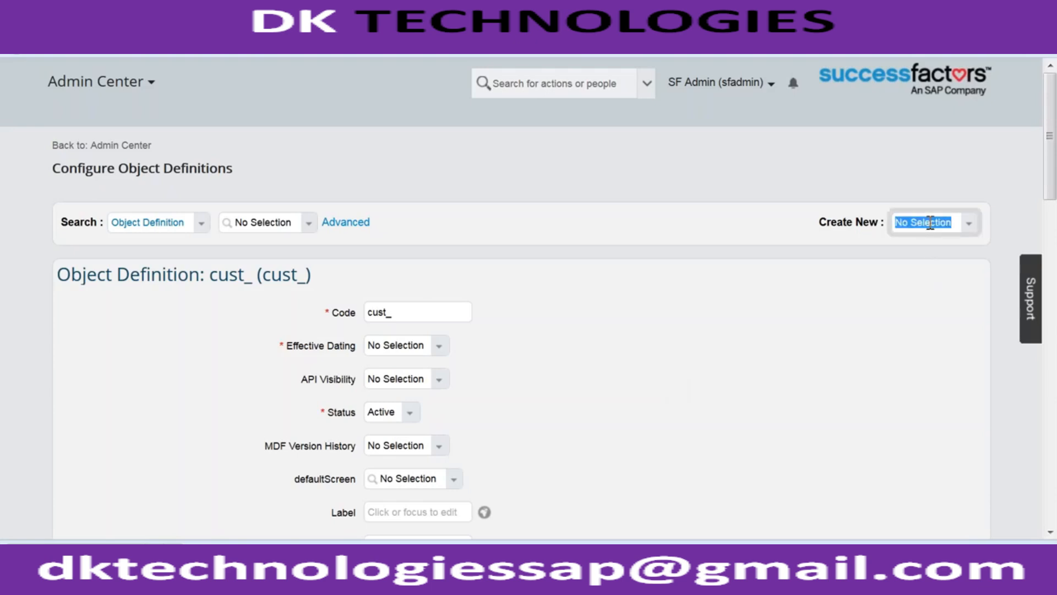
- Enter cust_LegalEntity_IND as the code of the new object definition
click(422, 306)
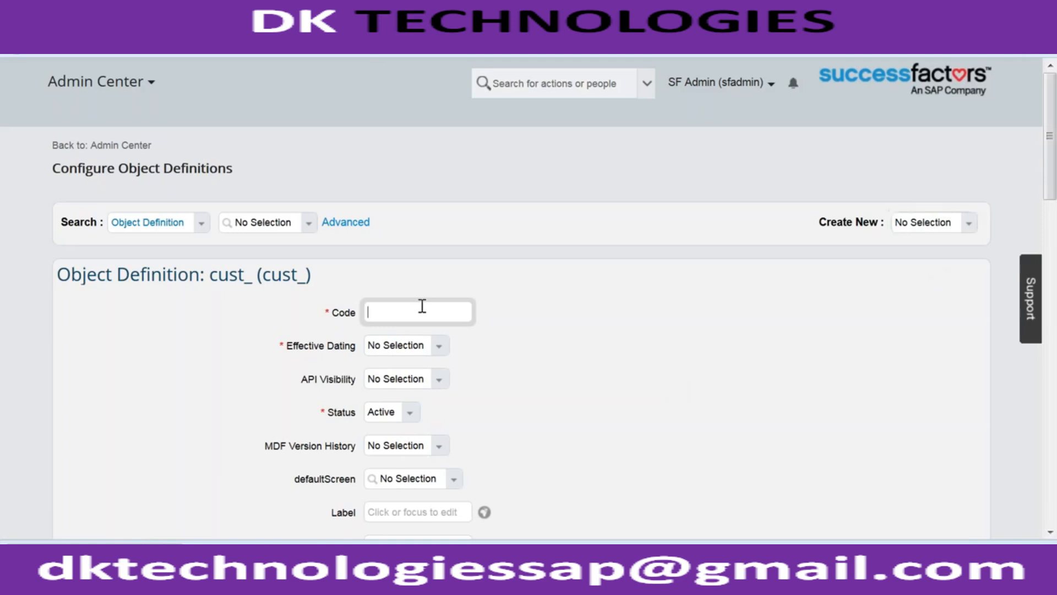
text(cust_LegalEntity_IND)
- Set the object's Effective Dating to Basic and accept the resulting change to the system-provided mandatory fields
click(438, 350)
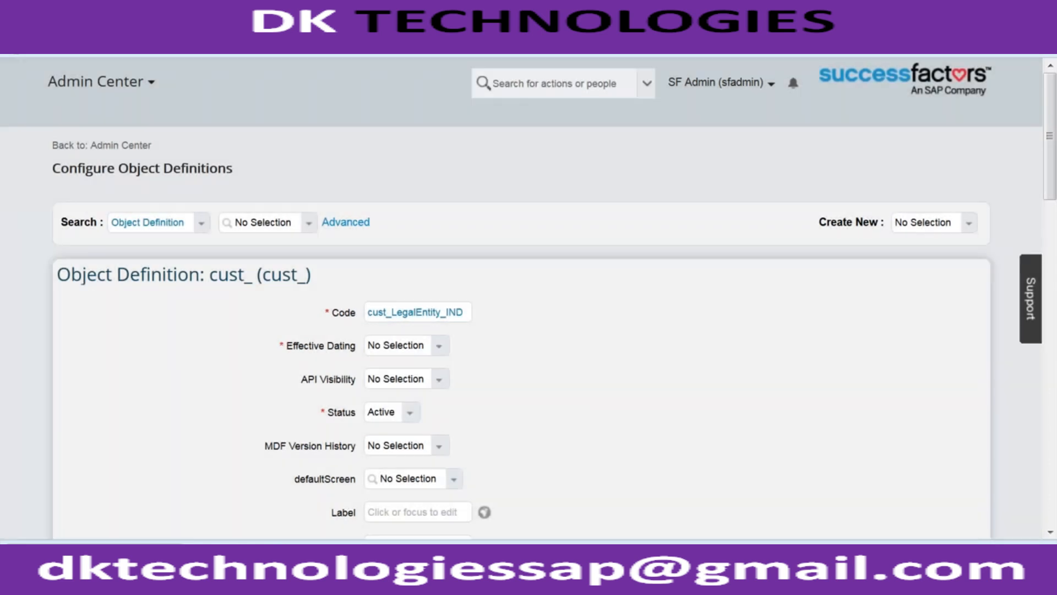
click(439, 346)
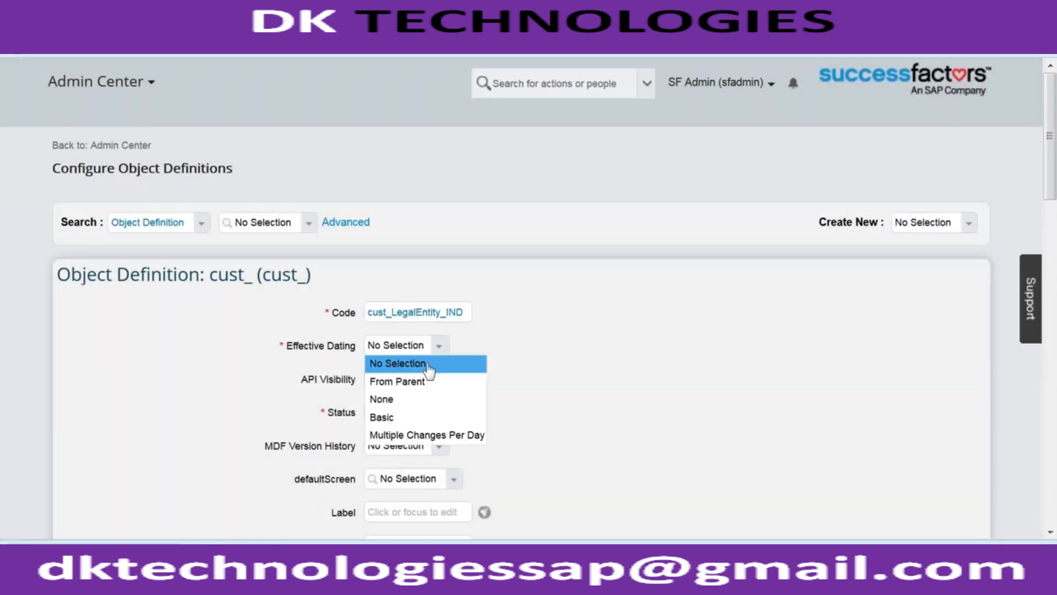
click(409, 419)
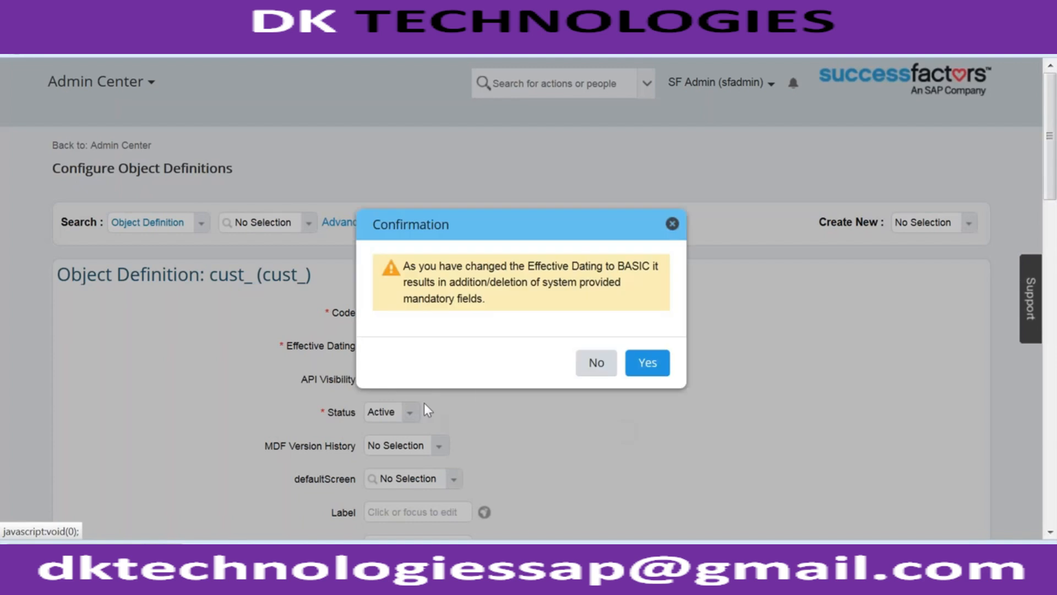
click(642, 367)
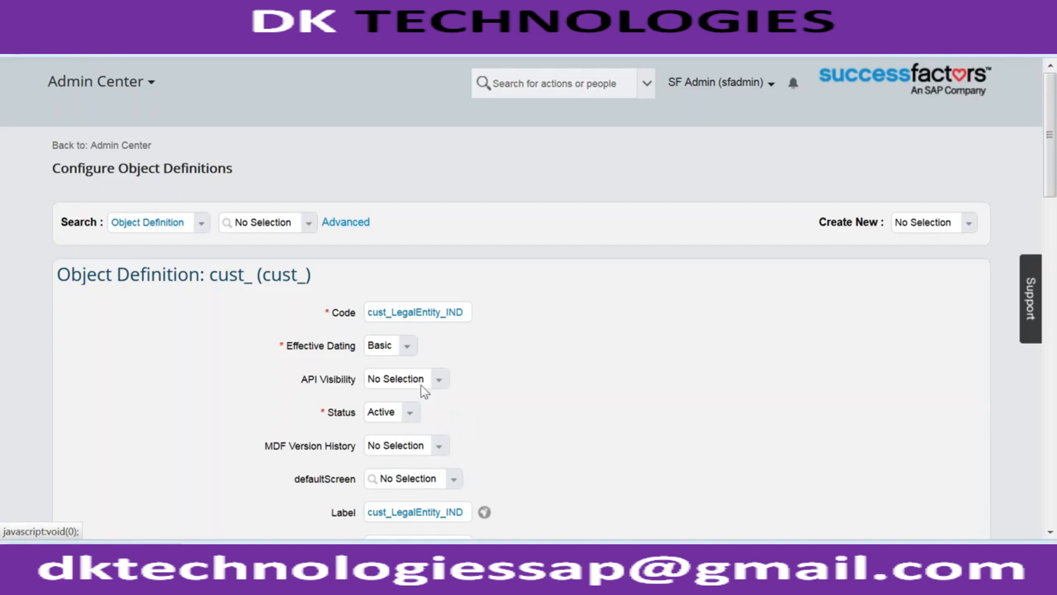
- Examine the API Visibility options, the remaining general settings and the predefined fields of the new object definition
click(439, 379)
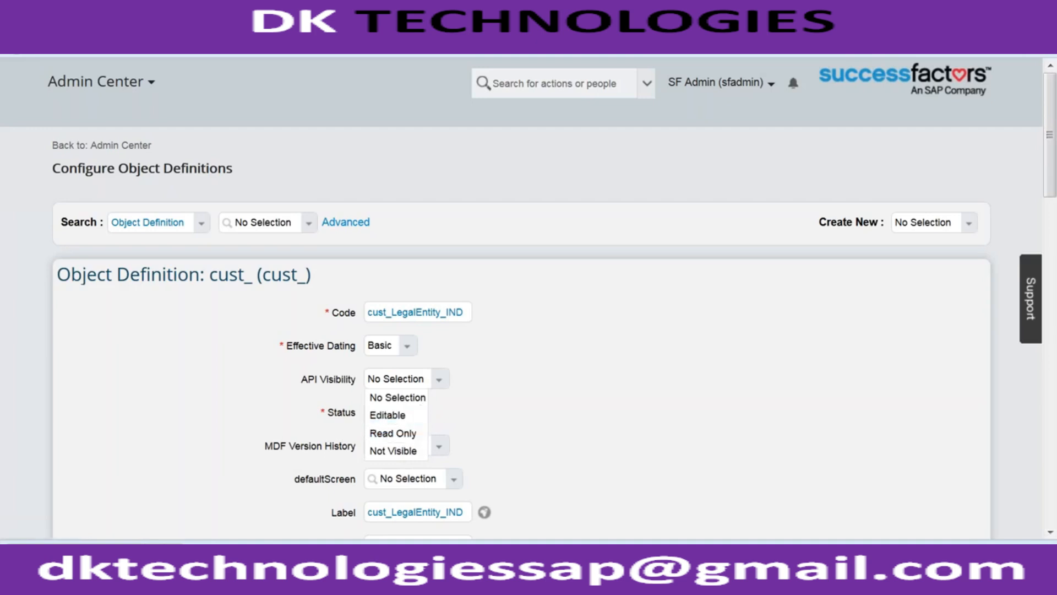
click(308, 387)
drag(305, 382, 361, 385)
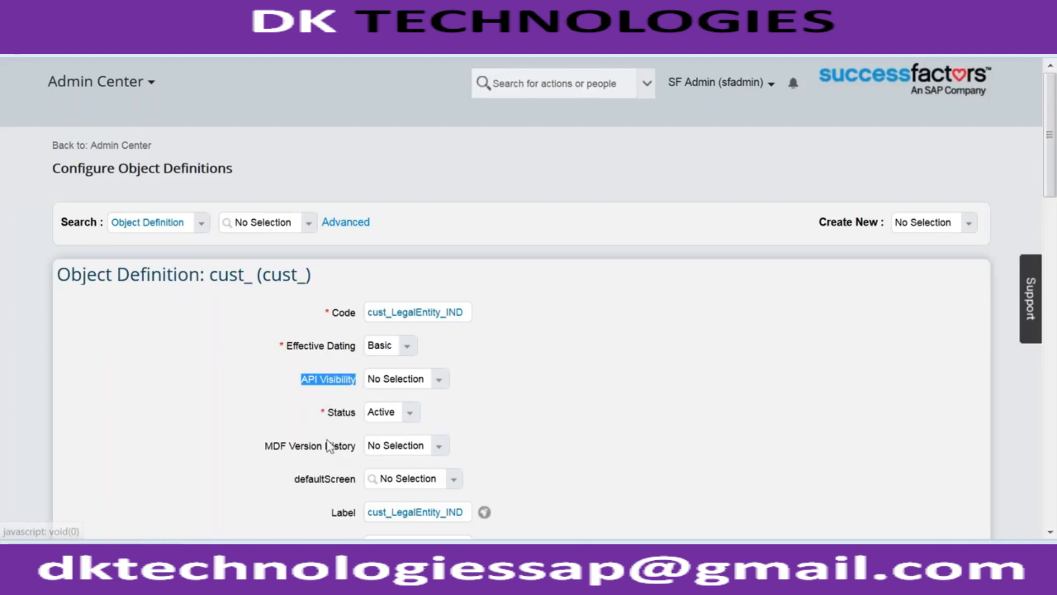
scroll(330, 438, down, 2)
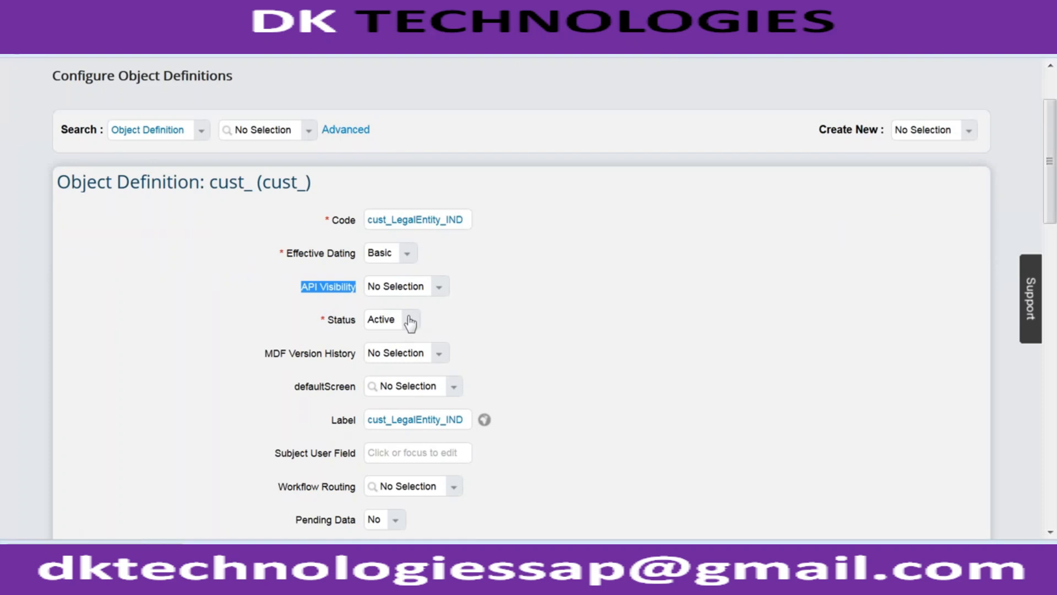
scroll(527, 341, down, 2)
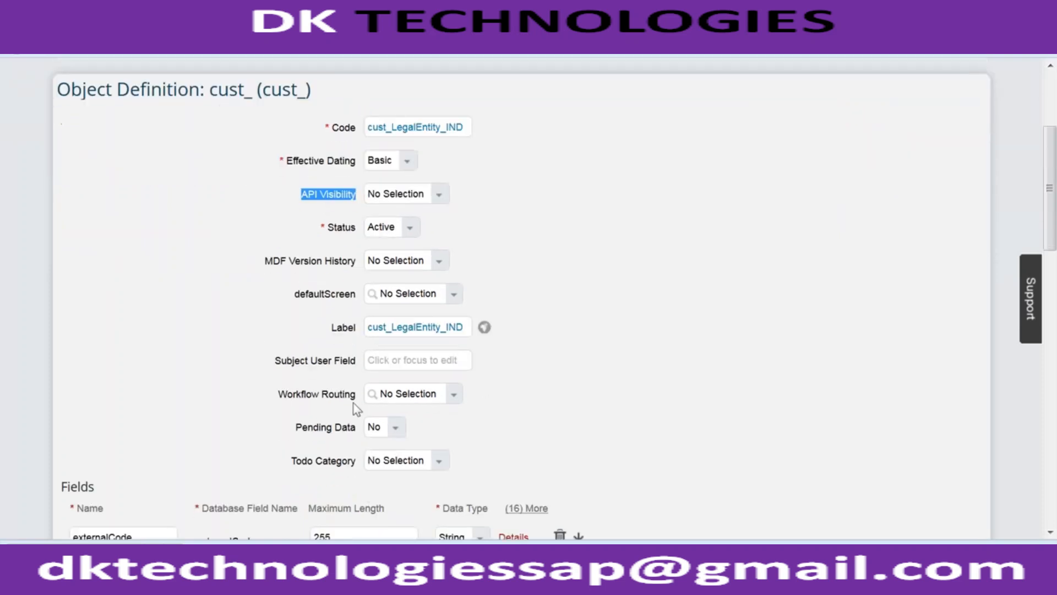
scroll(353, 403, down, 4)
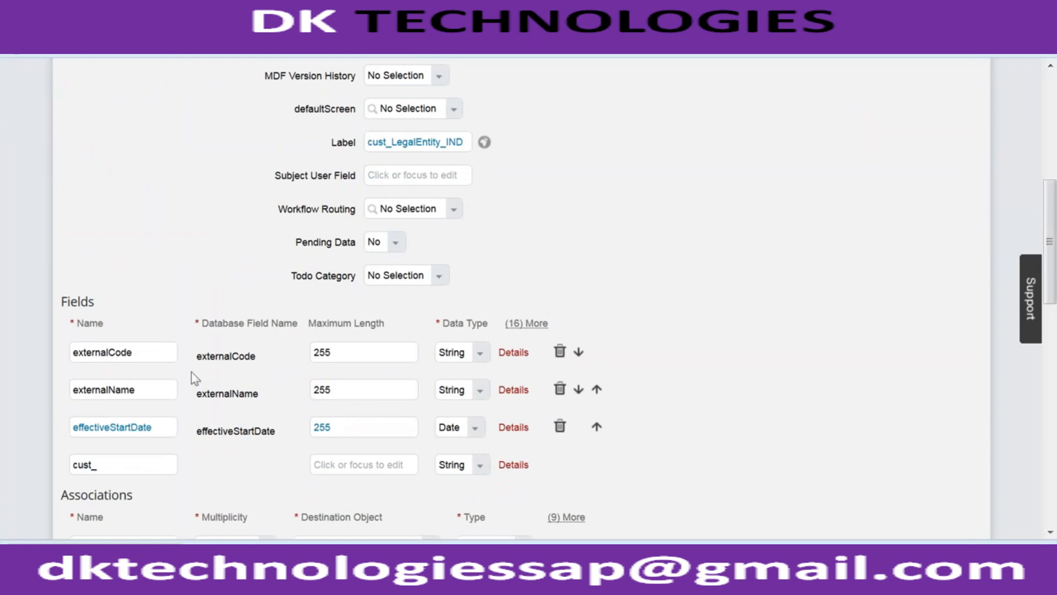
double_click(78, 350)
click(652, 434)
- Add a custom field named cust_legalentityType with a maximum length of 32
click(146, 464)
text(cust_)
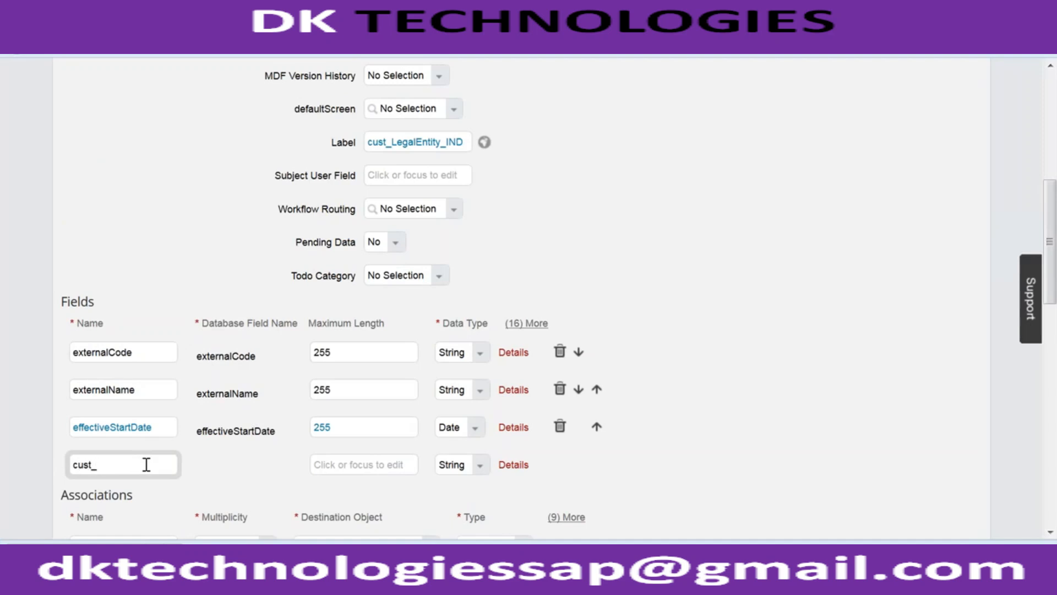
text(legalentityType)
key(Tab)
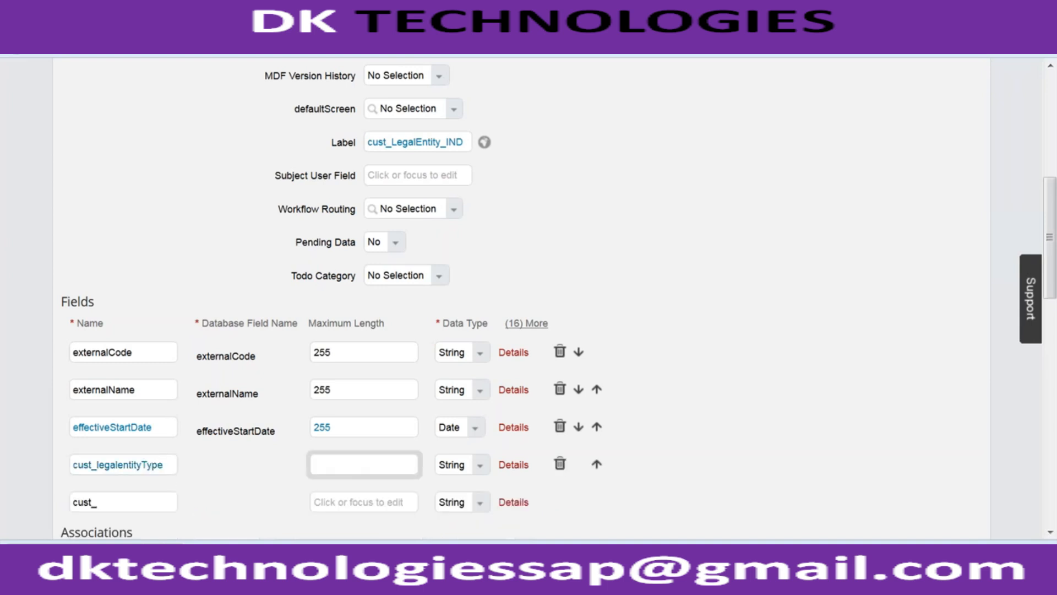
text(2)
key(BackSpace)
text(32)
- Label the cust_legalentityType field "Legal Entity Type" in its details and finish editing them
click(510, 466)
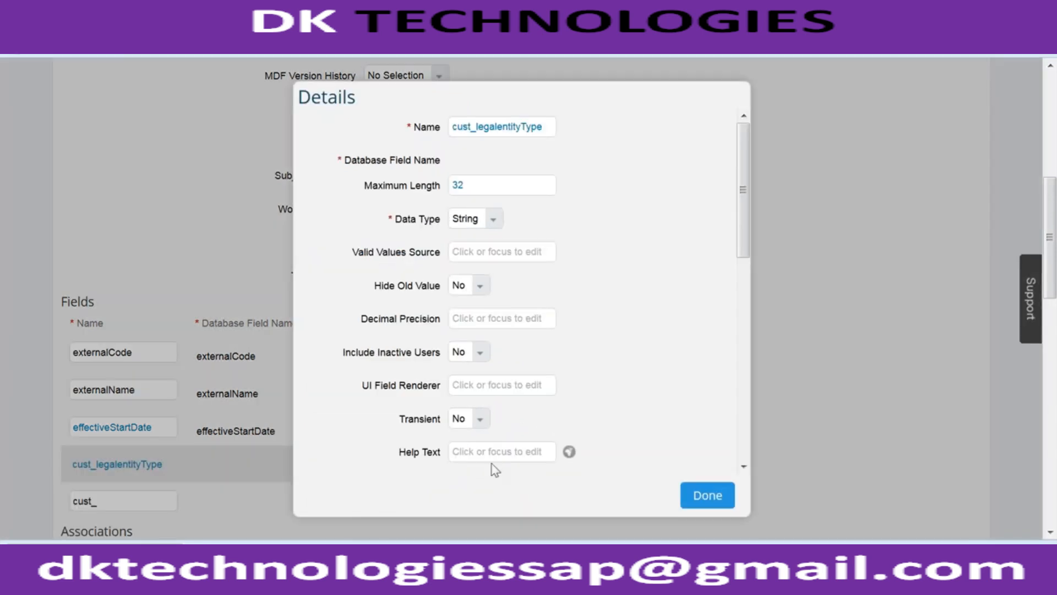
scroll(744, 231, down, 1)
drag(745, 247, 758, 341)
click(510, 341)
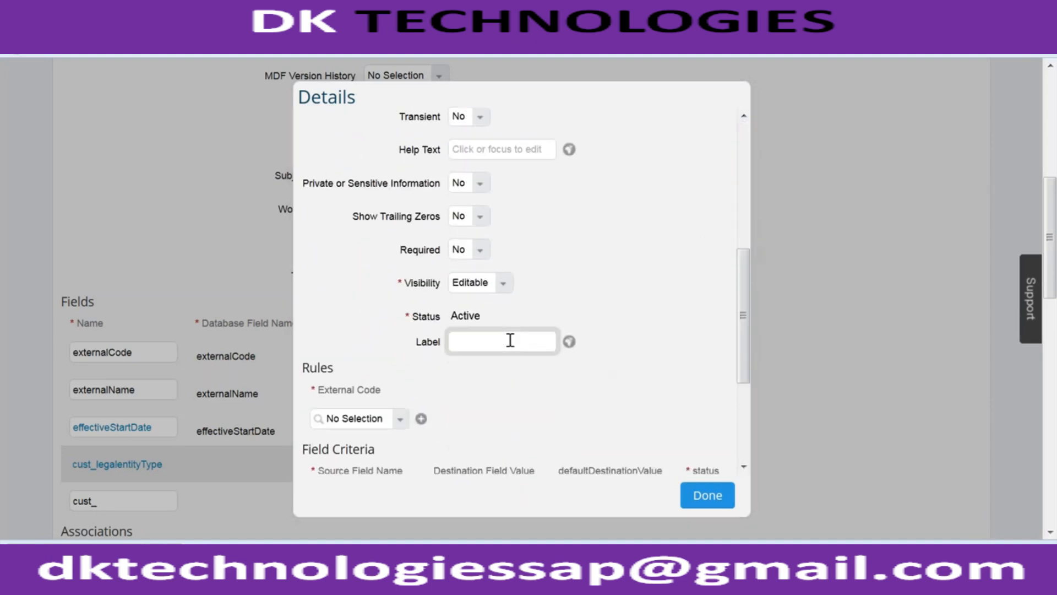
text(Legal Entity Type)
drag(739, 358, 756, 240)
click(699, 492)
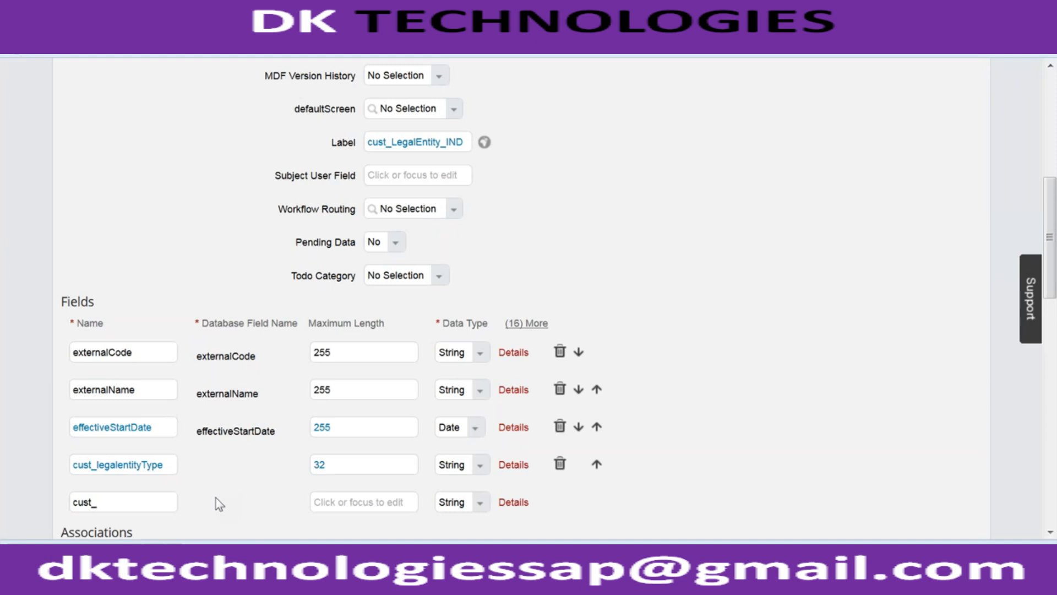
- Enter cust_LegalEntity as the name in the empty field row below cust_legalentityType
click(137, 502)
text(cust_)
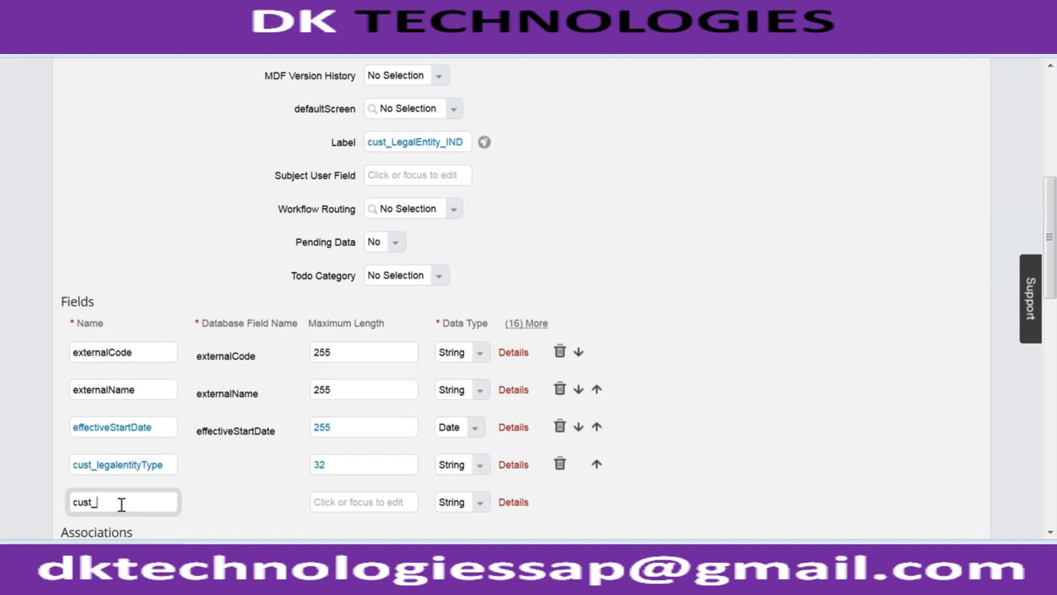
scroll(174, 462, down, 2)
text(Legal)
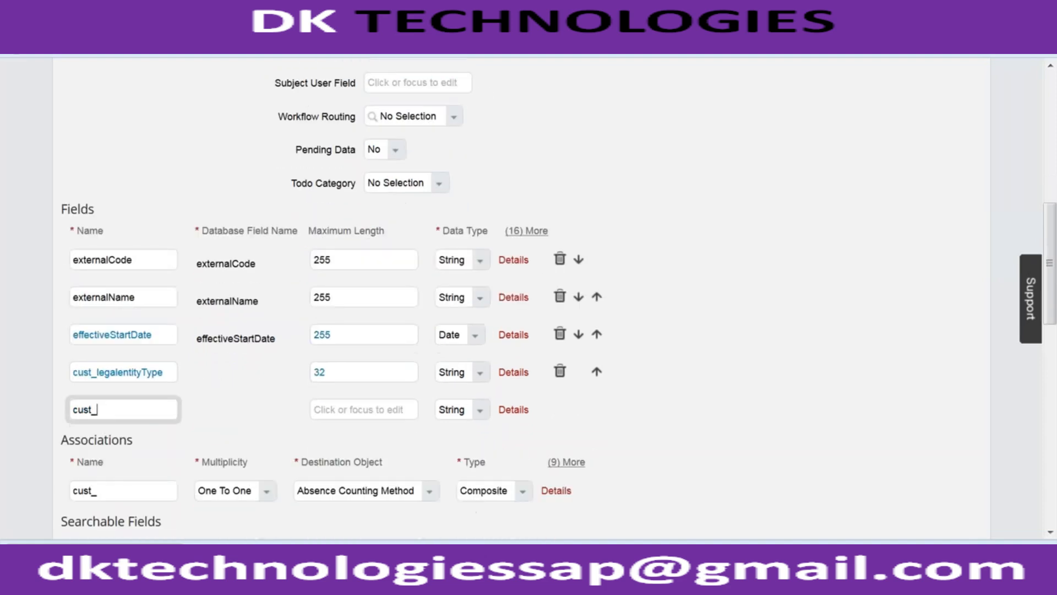
text(Entity)
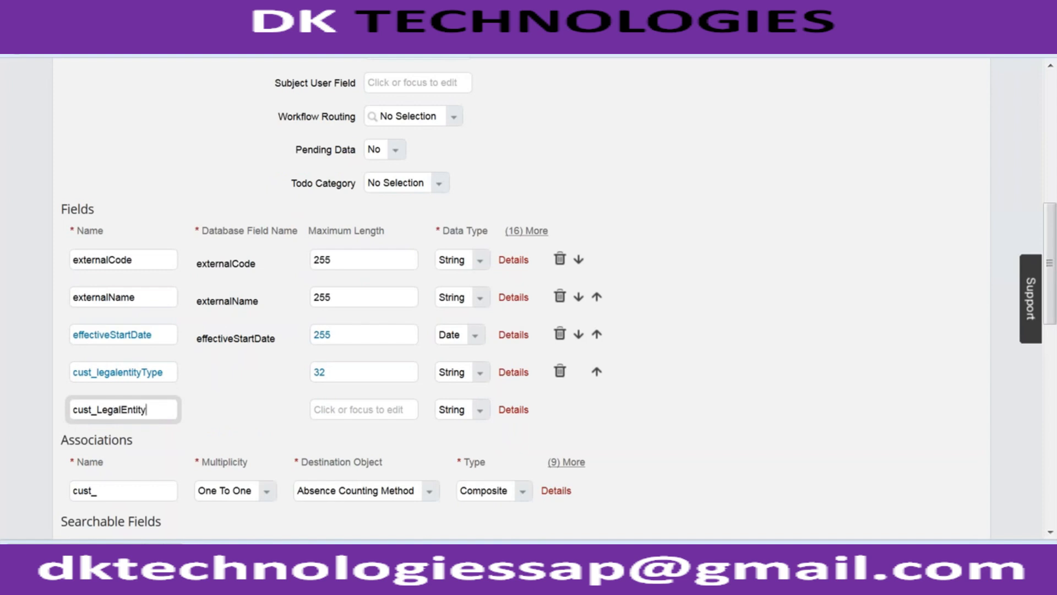
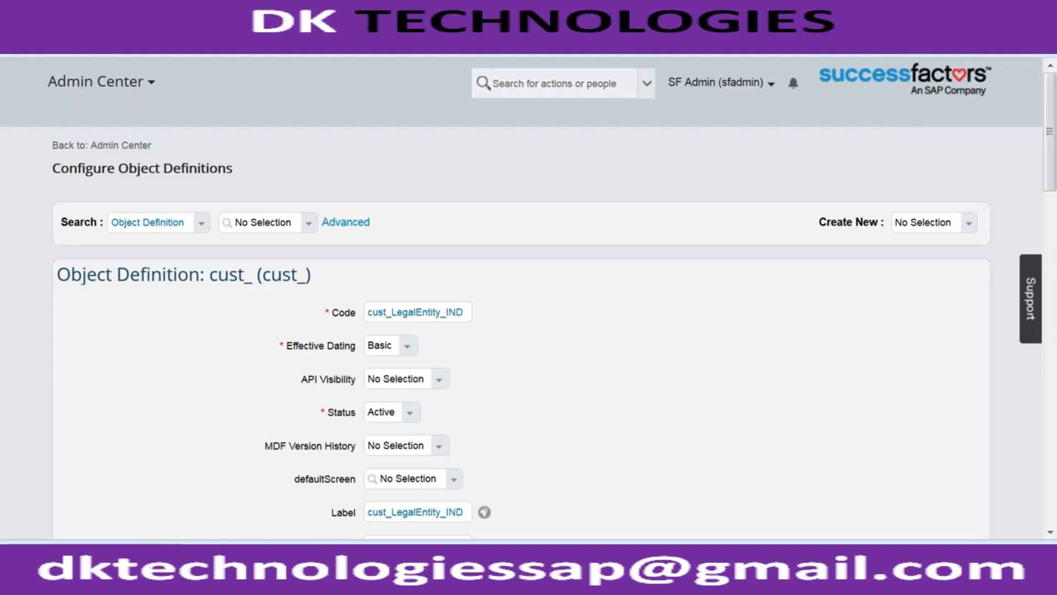
- In the Notepad notes, add the line "Company Code (IND) ---> LegalEntity_IND" below the association notes and highlight its parts
key(alt+Tab)
click(572, 306)
key(Return)
key(Return)
text(Company Code)
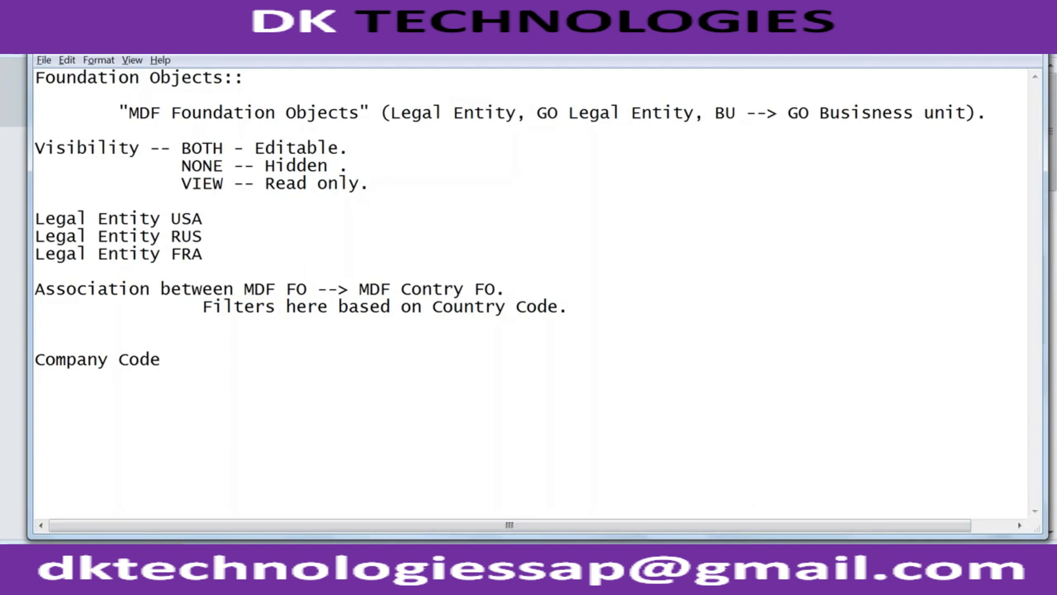
text( (IND) ---> Lega)
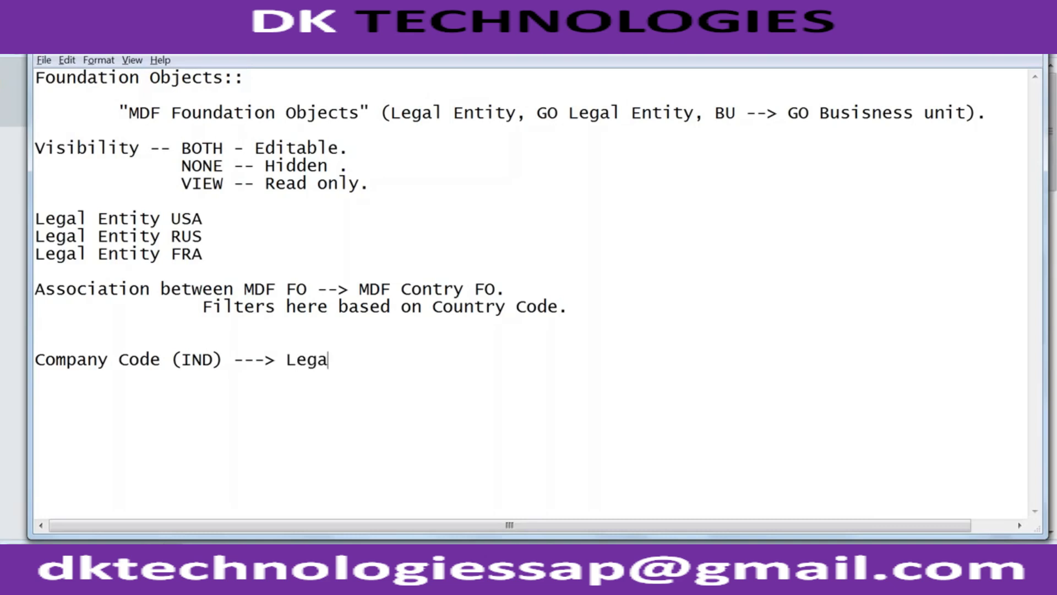
text(lEntity_IND)
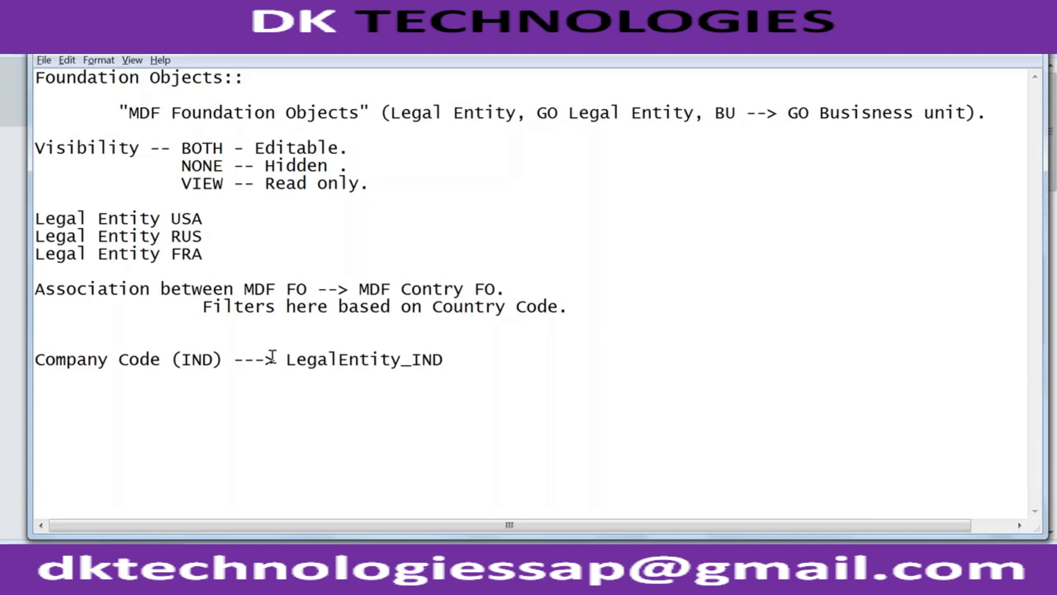
drag(276, 359, 31, 363)
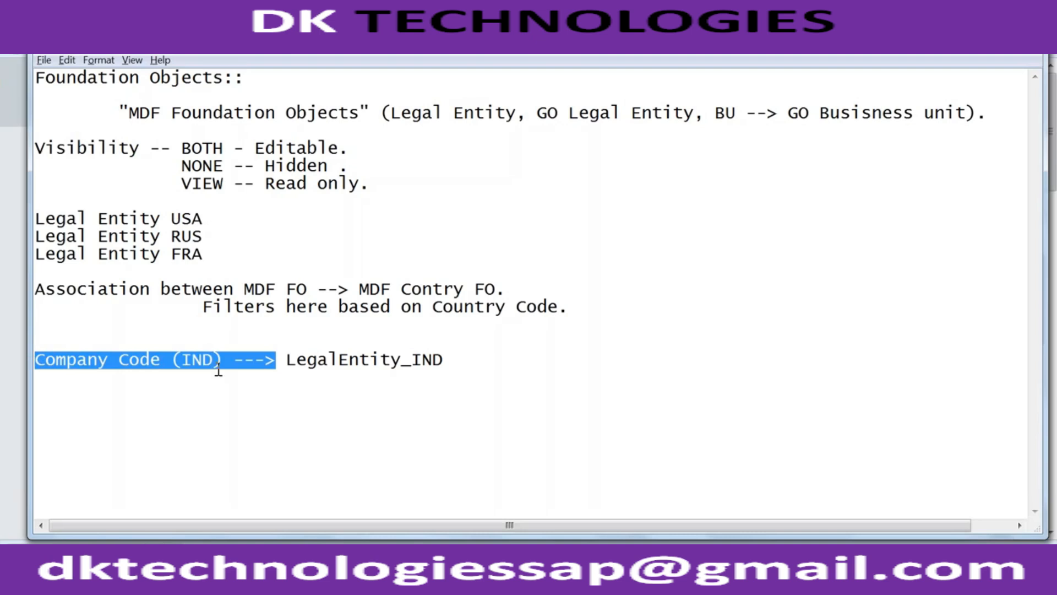
drag(286, 360, 372, 375)
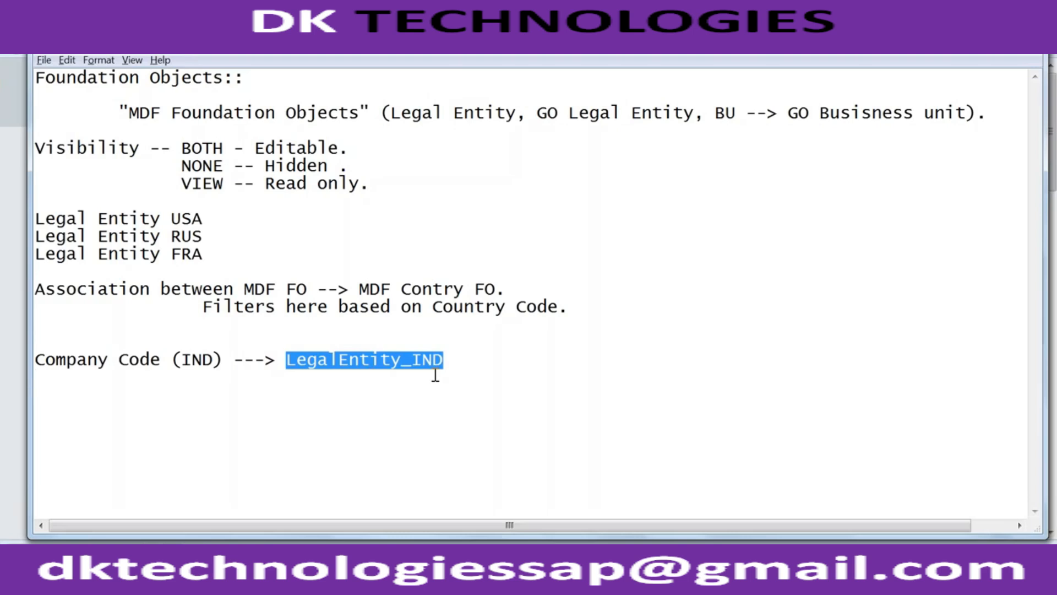
drag(281, 361, 174, 359)
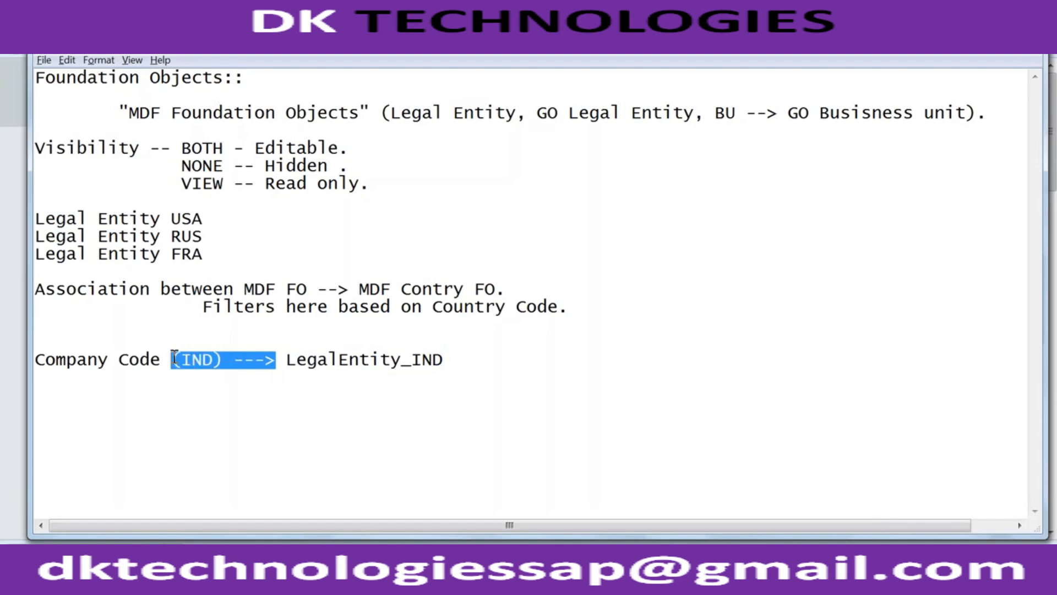
- Back in SuccessFactors, search the object definitions for "cust" and open cust_testTest without saving the unsaved changes
key(alt+Tab)
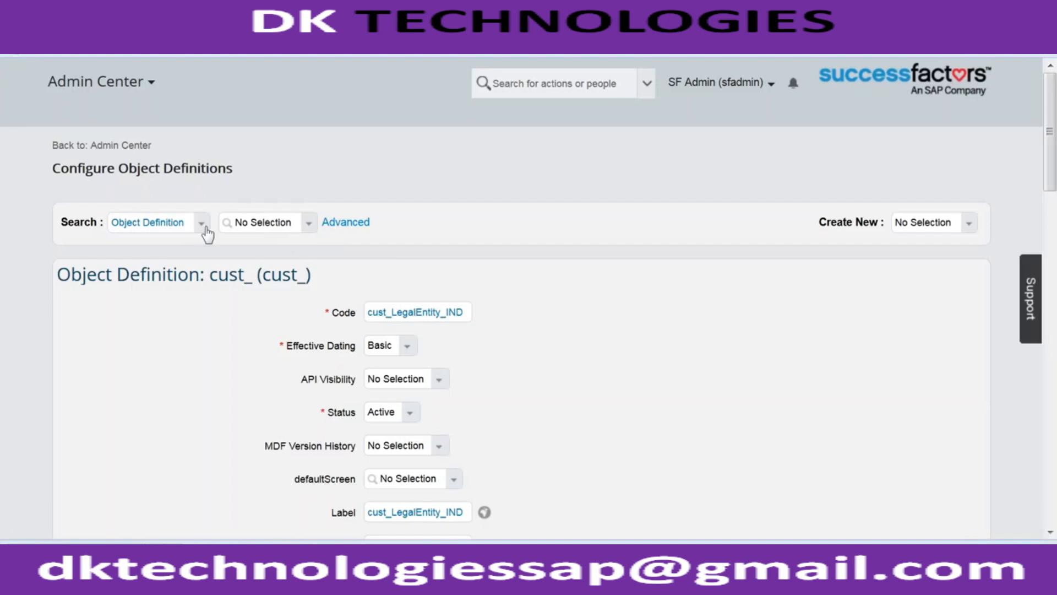
click(310, 230)
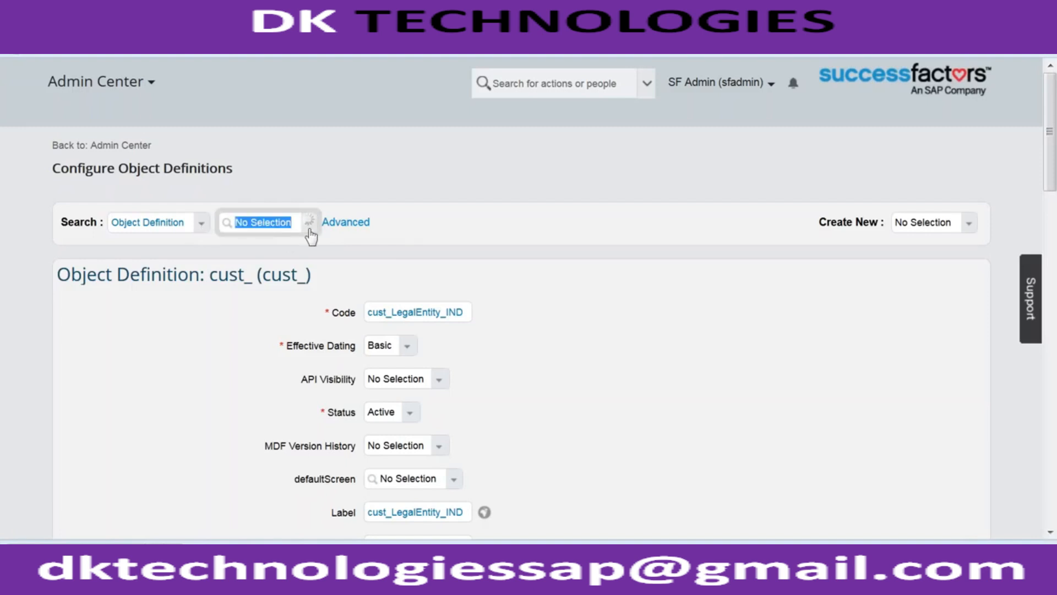
text(cust)
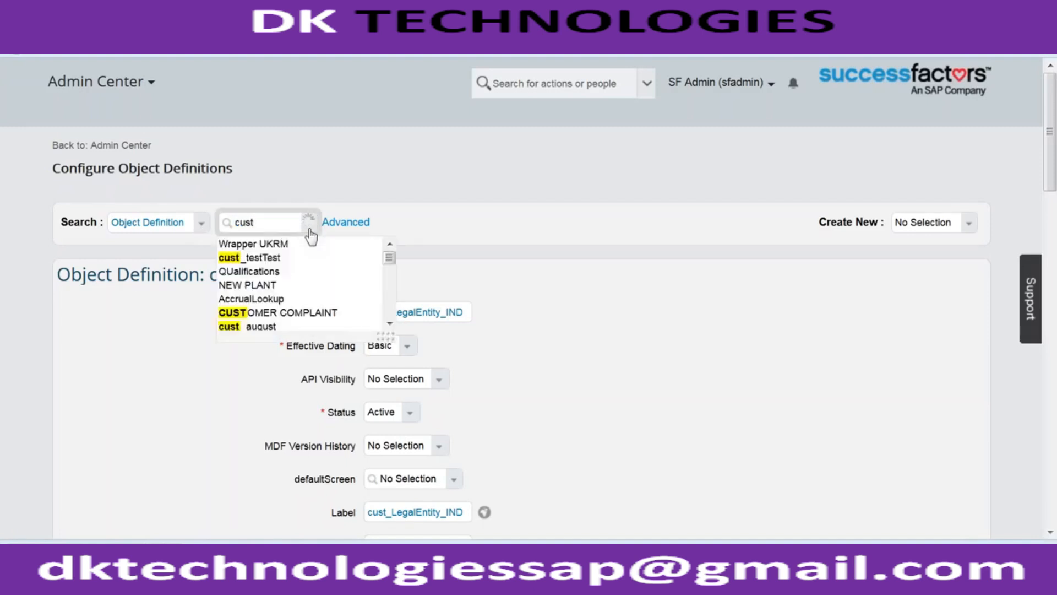
key(Up)
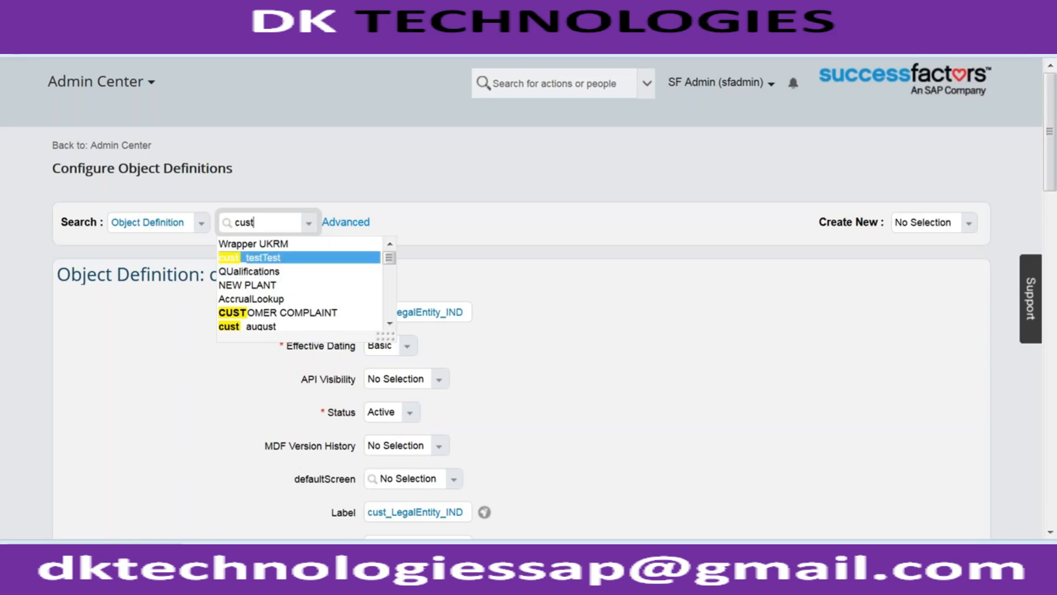
key(Return)
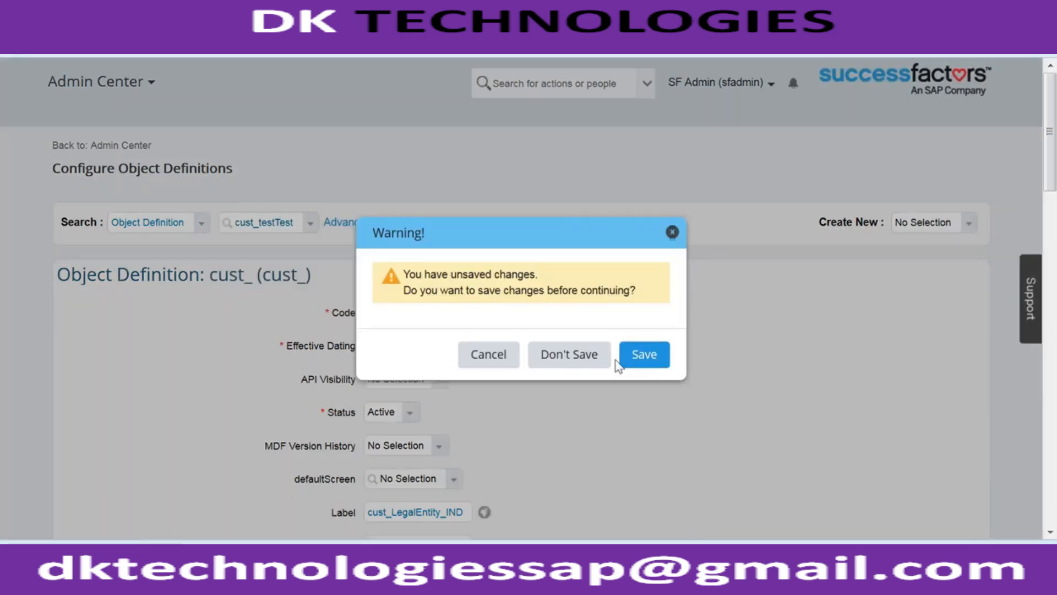
click(569, 355)
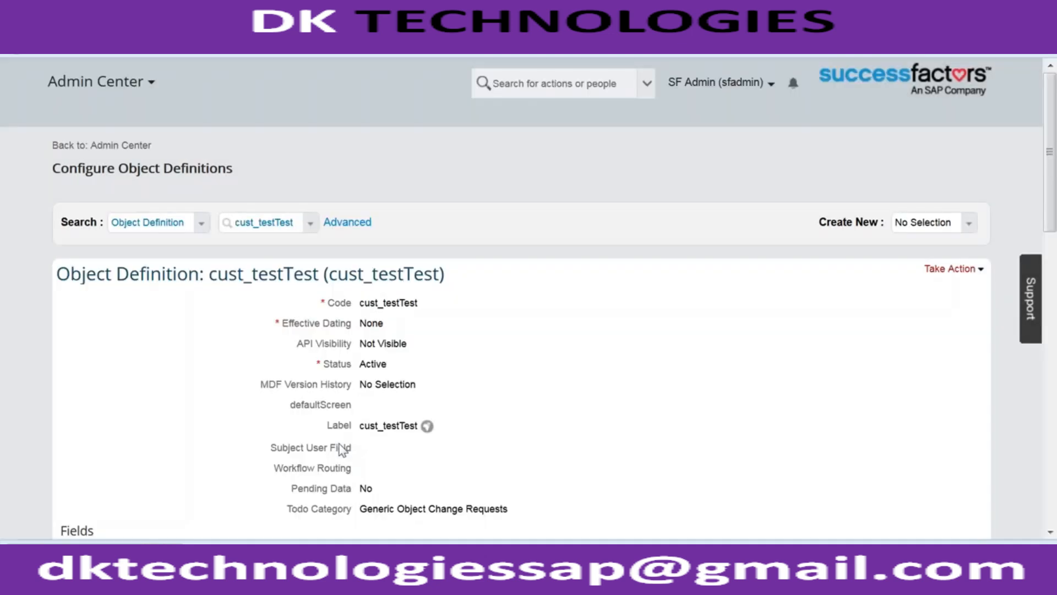
- Permanently delete the cust_testTest object definition and confirm the deletion
click(952, 269)
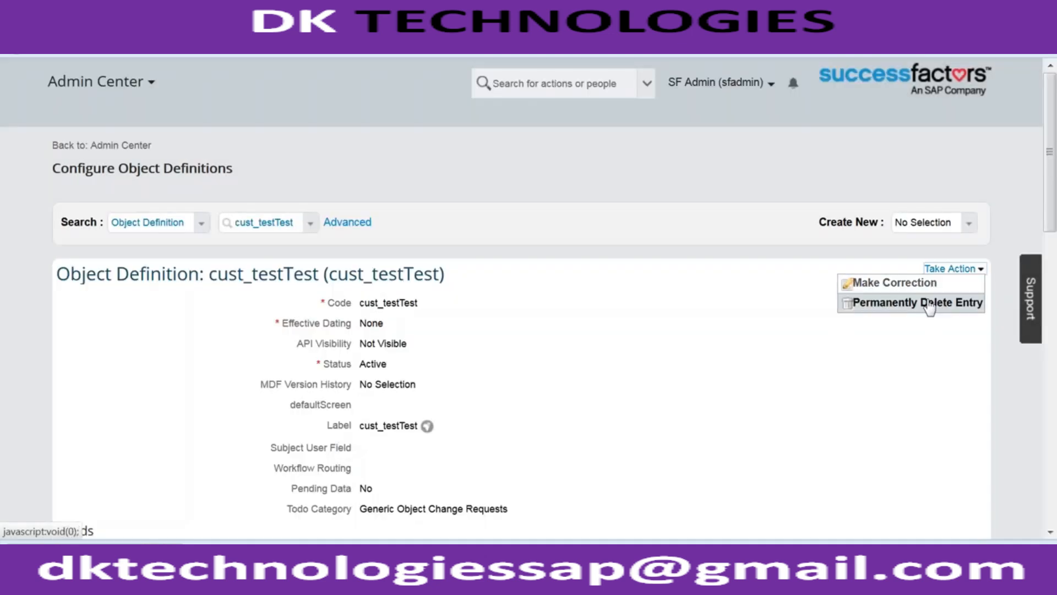
click(930, 306)
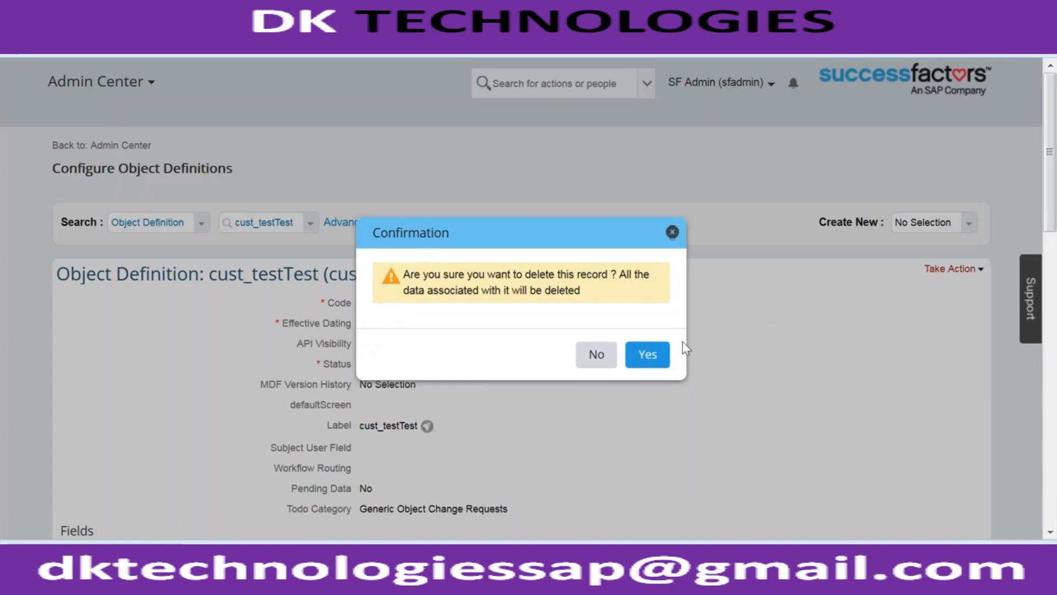
click(664, 349)
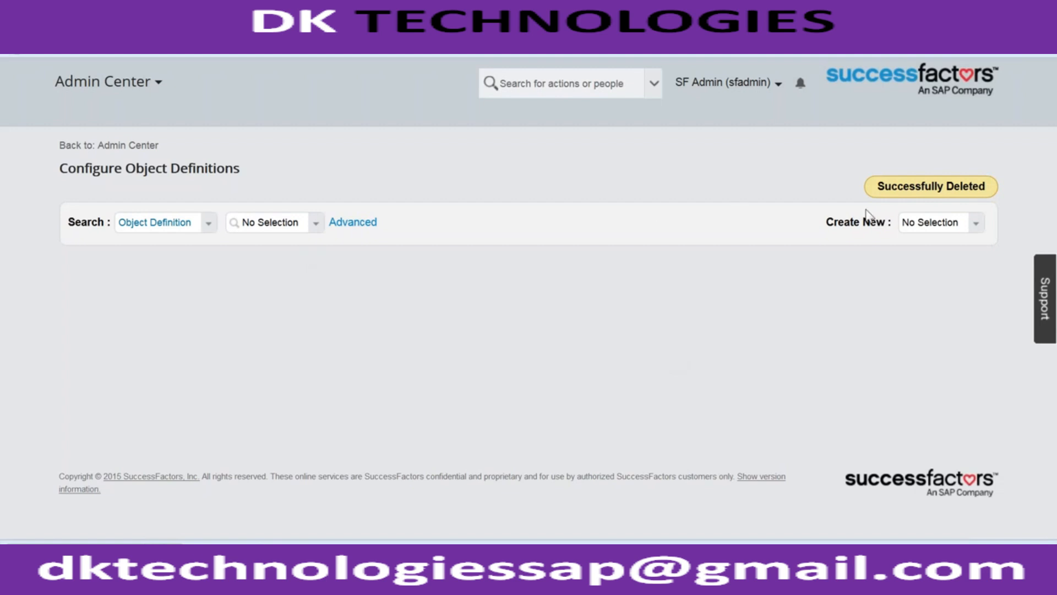
- Create a new object definition and enter Cust_LegalEntity_IND after the cust_ prefix as its code
click(974, 225)
click(908, 258)
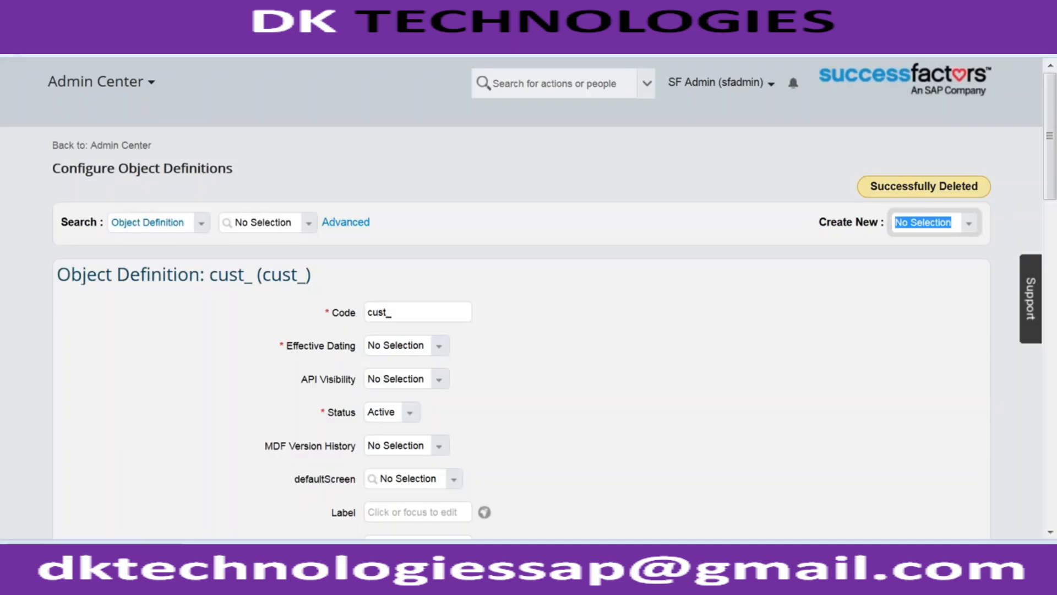
click(438, 314)
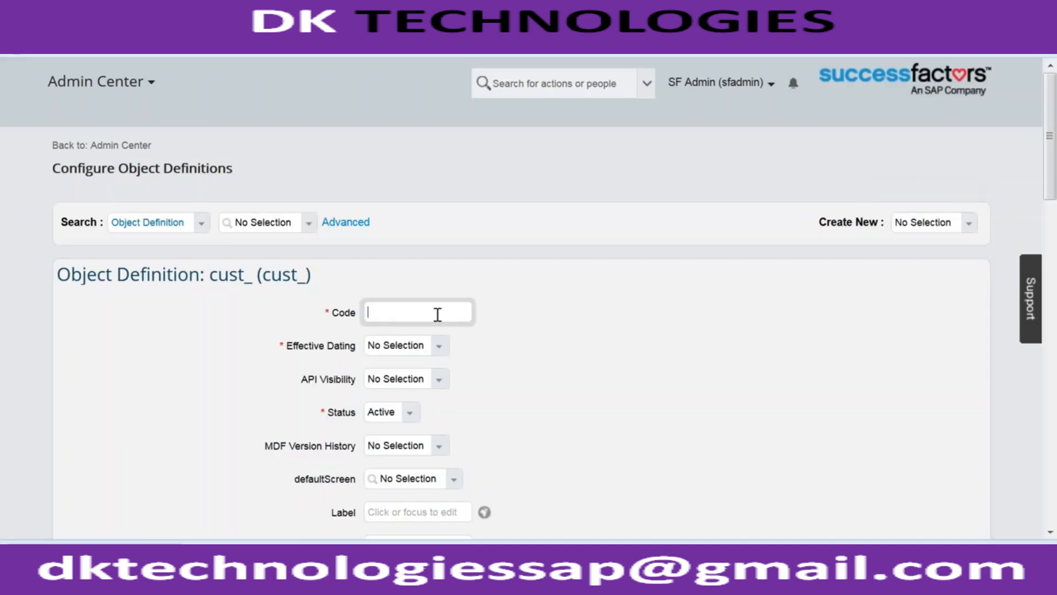
text(Cust_LegalEntity_IND)
click(590, 361)
scroll(590, 361, down, 2)
click(440, 255)
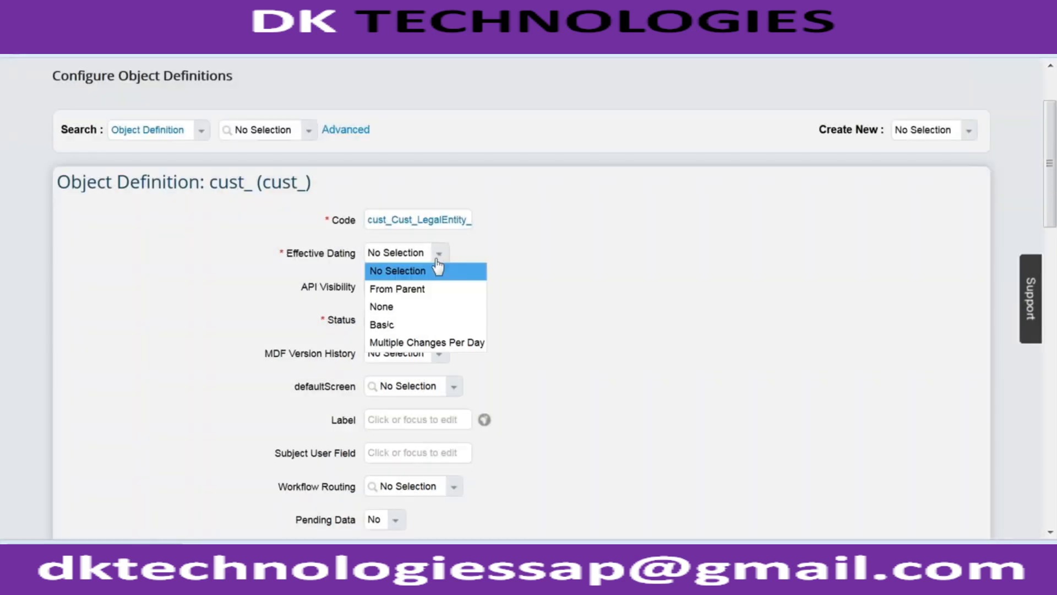
click(408, 326)
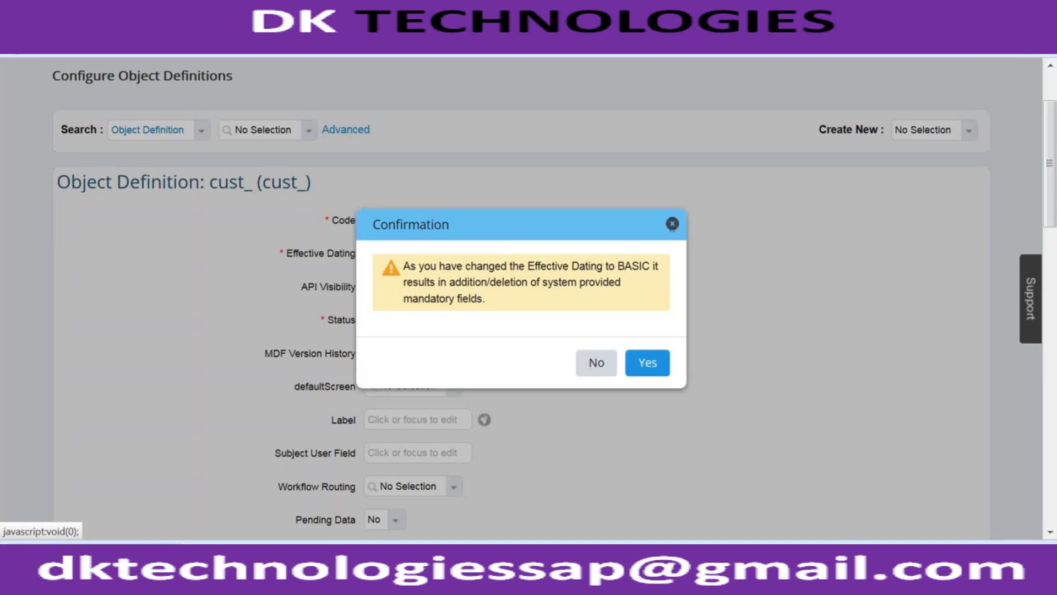
click(598, 363)
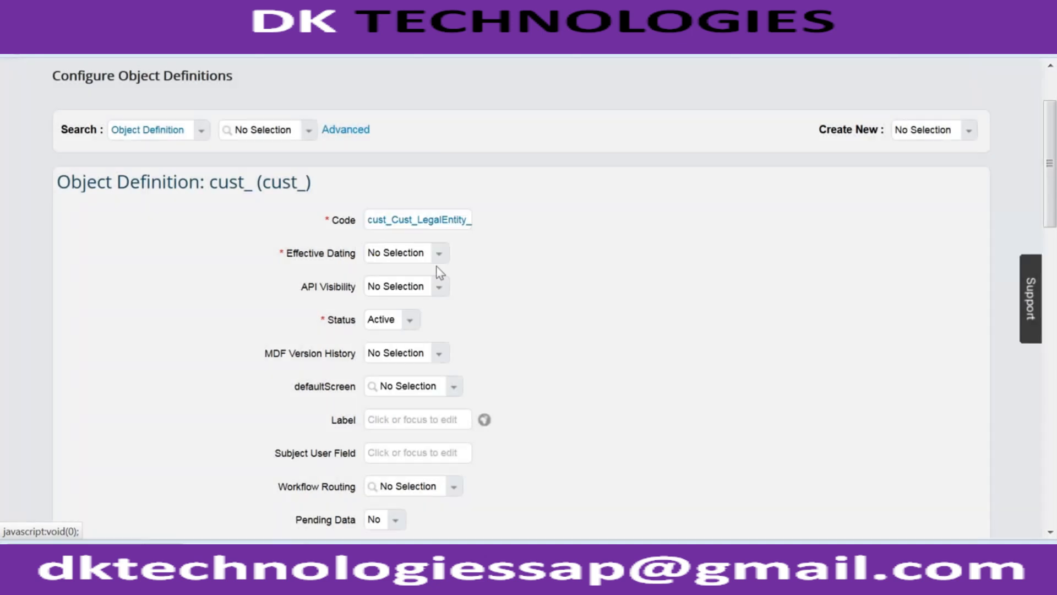
- Set the Effective Dating of the new object definition to From Parent
click(439, 254)
click(418, 287)
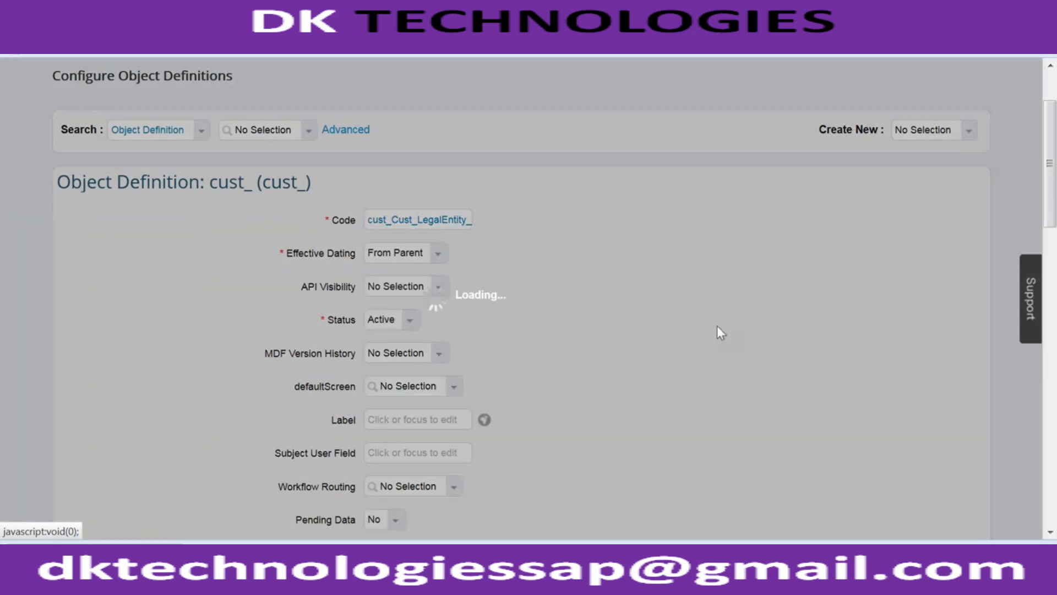
click(605, 357)
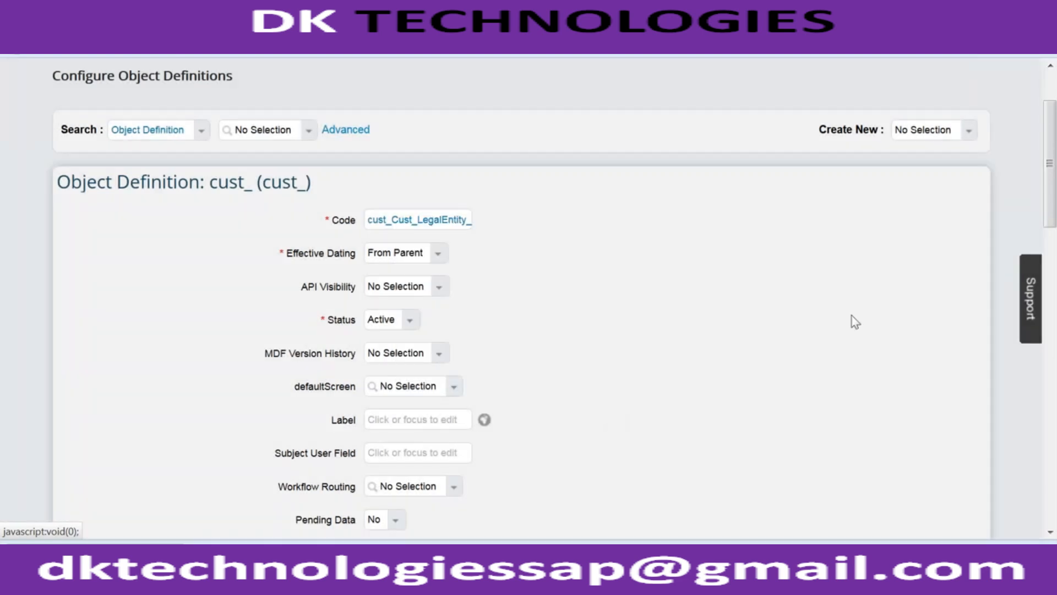
- Add a custom field named cust_LegalEntityType with a maximum length of 32 below externalName
click(1050, 238)
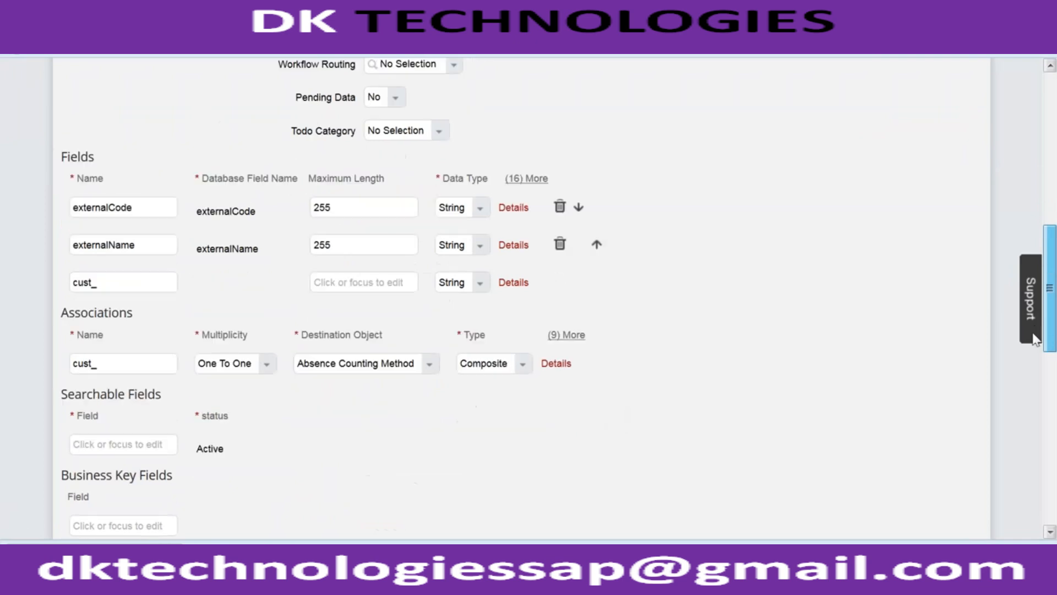
click(127, 282)
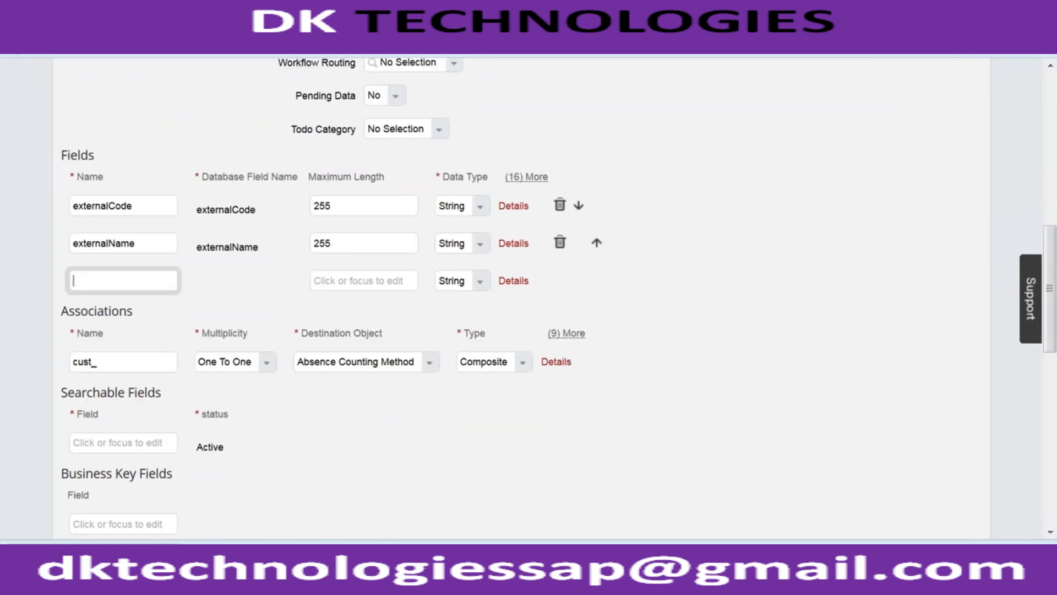
text(cust_LegalEntityType)
click(370, 279)
text(32)
- Label the cust_LegalEntityType field "Legal Entity Type" in its details and finish editing them
click(514, 280)
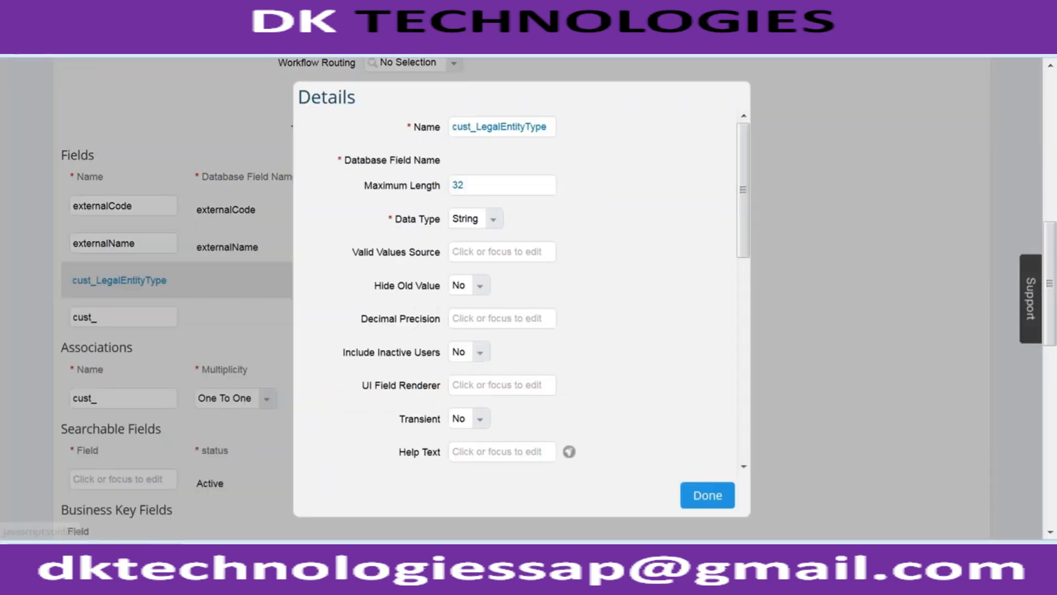
drag(741, 200, 735, 409)
click(485, 160)
text(L)
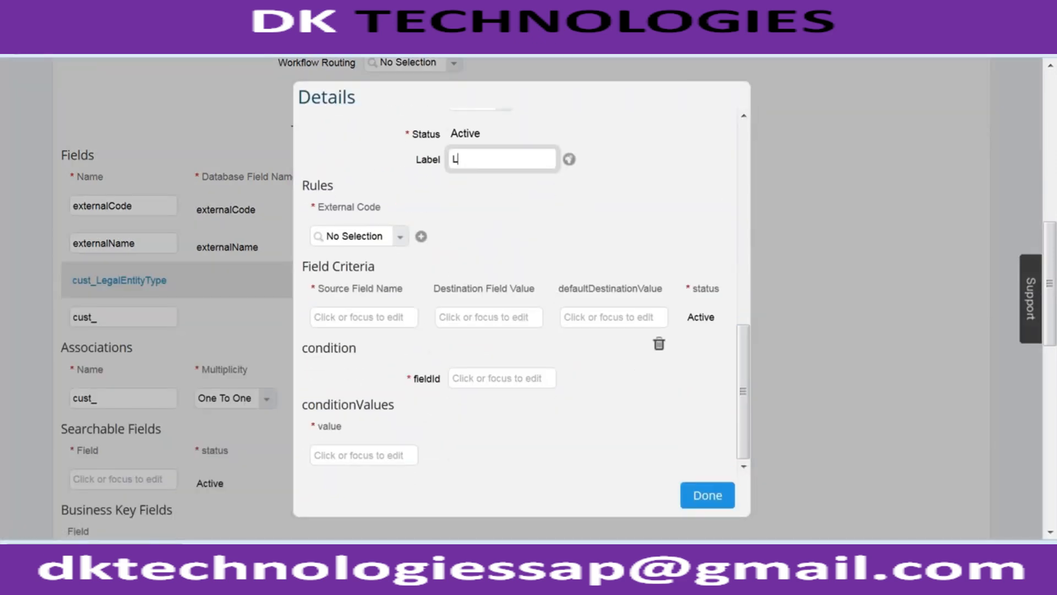
text(egal Entity Type)
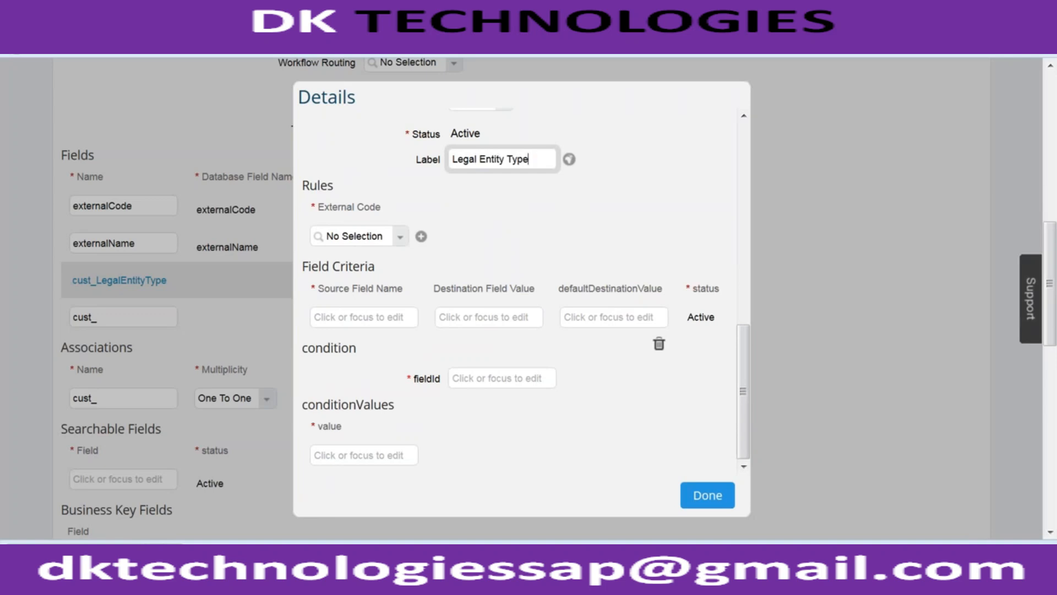
click(711, 501)
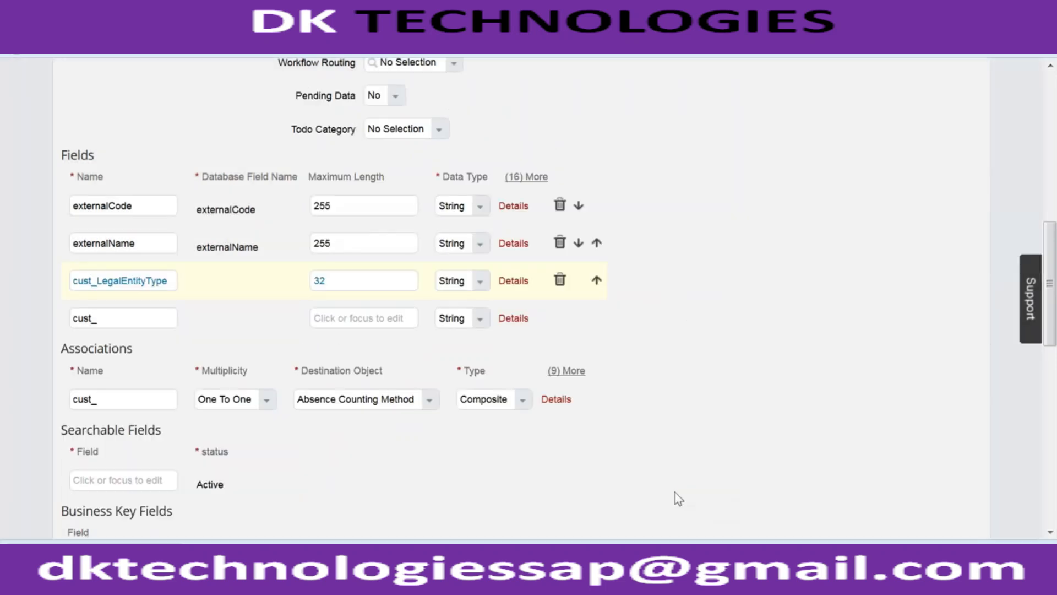
- Add a second custom field named cust_LegalEntityCategory with a maximum length of 32
click(159, 317)
text(cust)
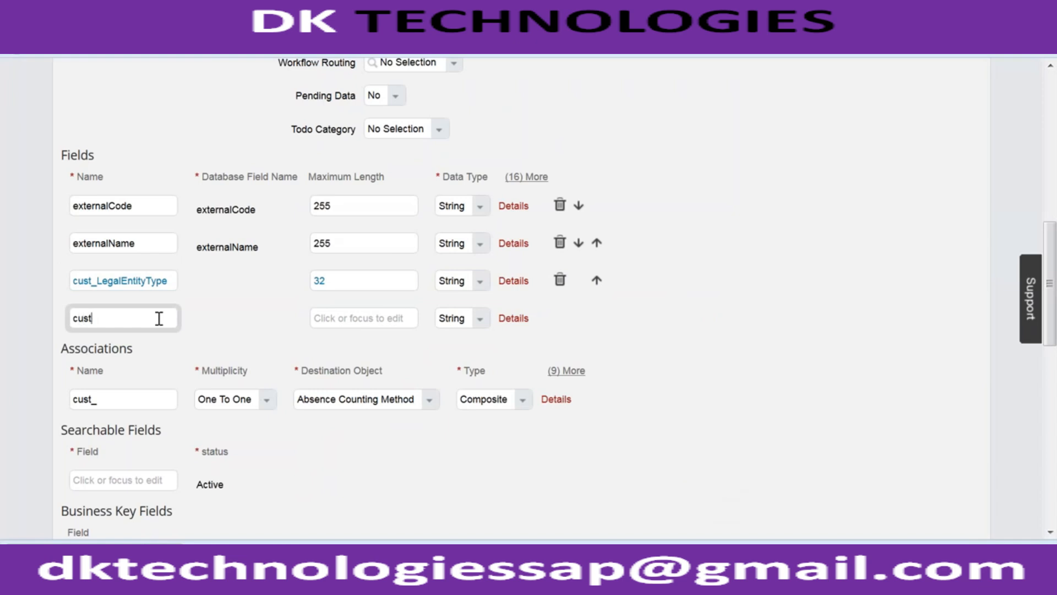
text(_LegalEntityCategory)
click(345, 319)
text(32)
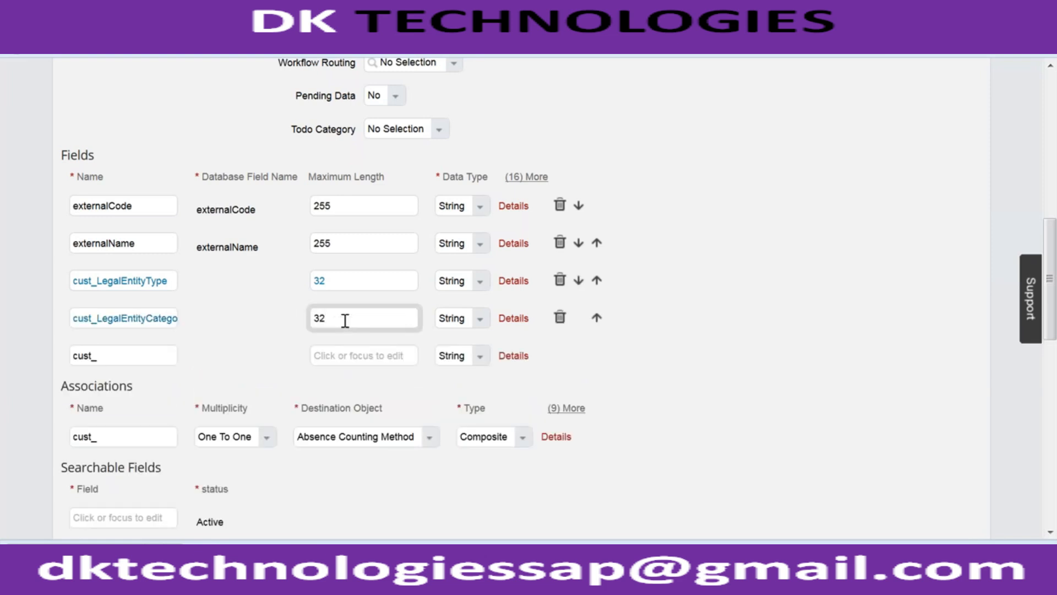
- Label the cust_LegalEntityCategory field "Legal Entity Category" in its details and finish editing them
click(510, 323)
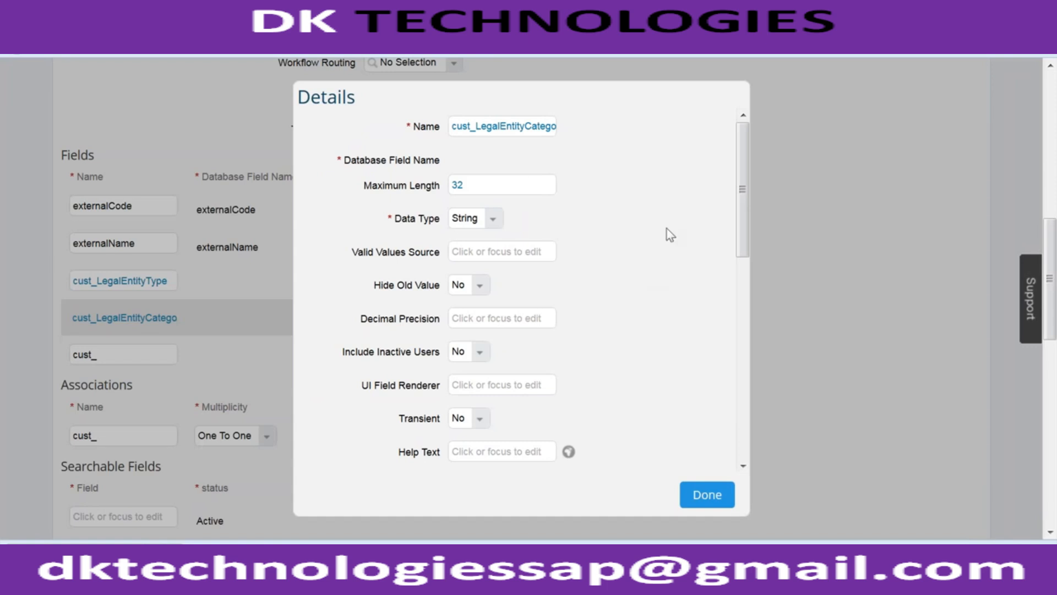
drag(738, 179, 661, 330)
click(482, 331)
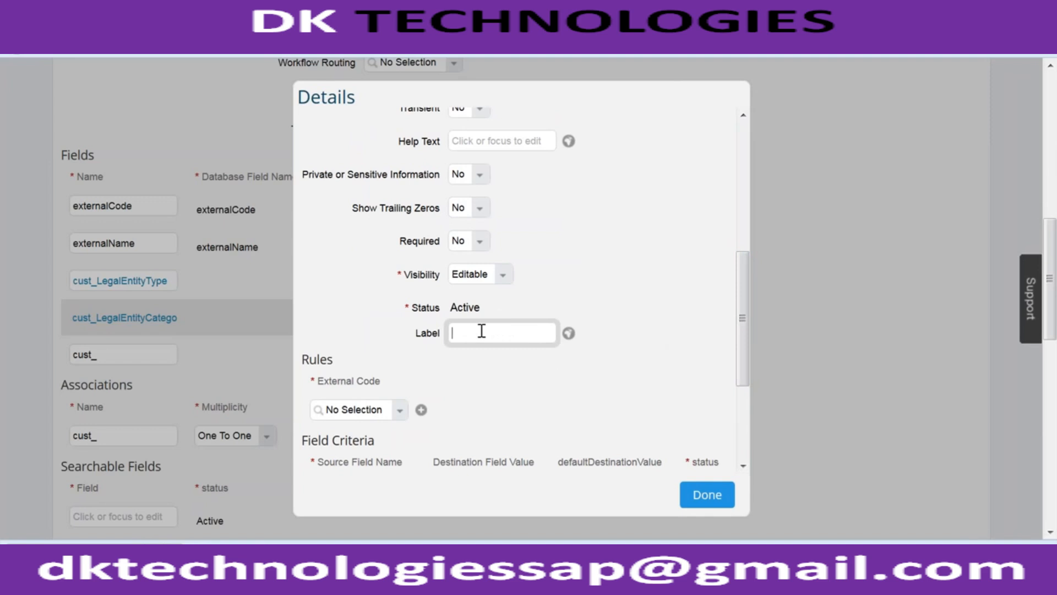
text(Legal Entity Category)
click(719, 493)
- Save the new legal entity object definition without adding further fields
click(359, 364)
scroll(748, 415, down, 10)
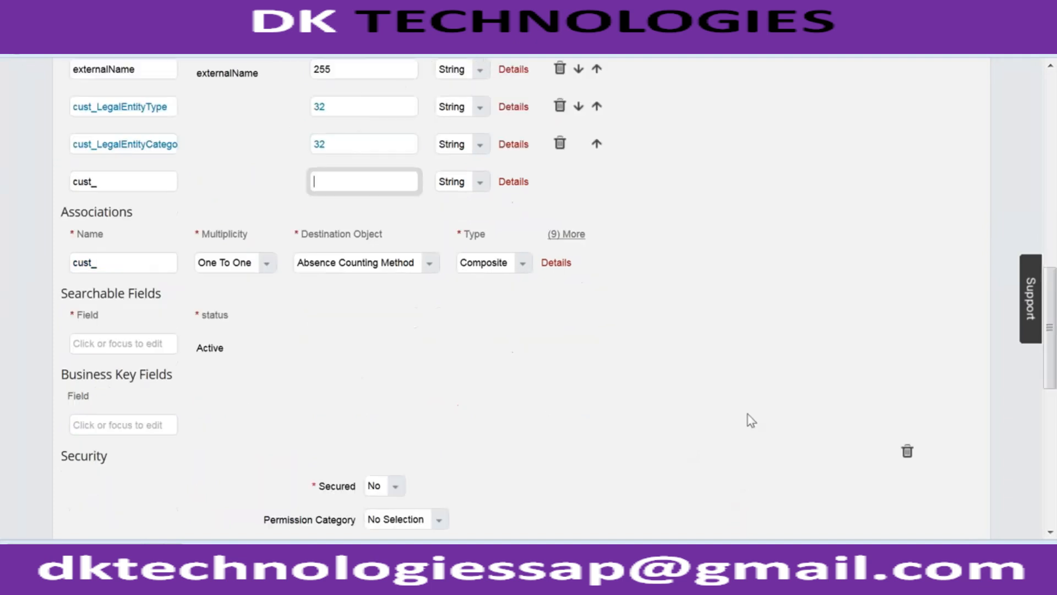
click(968, 533)
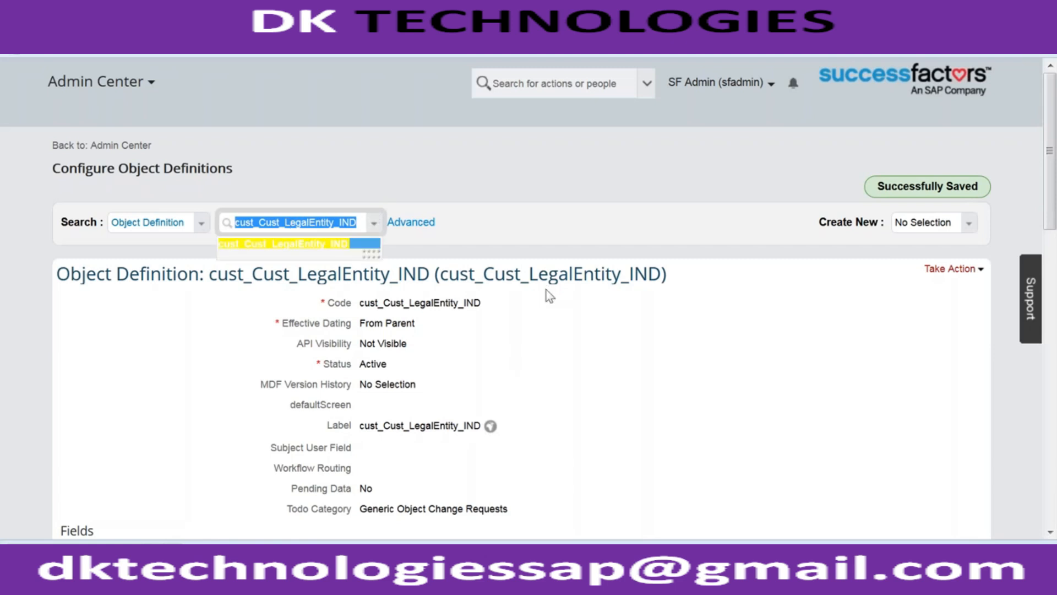
- Switch to the Notepad notes and highlight LegalEntity_IND in the Company Code line
key(alt+Tab)
drag(287, 361, 464, 364)
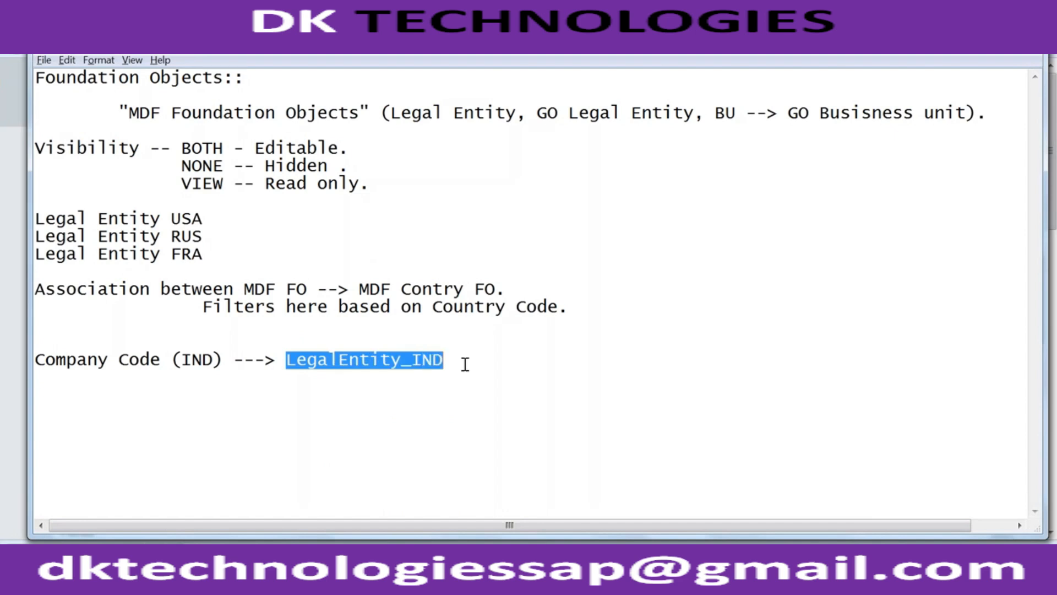
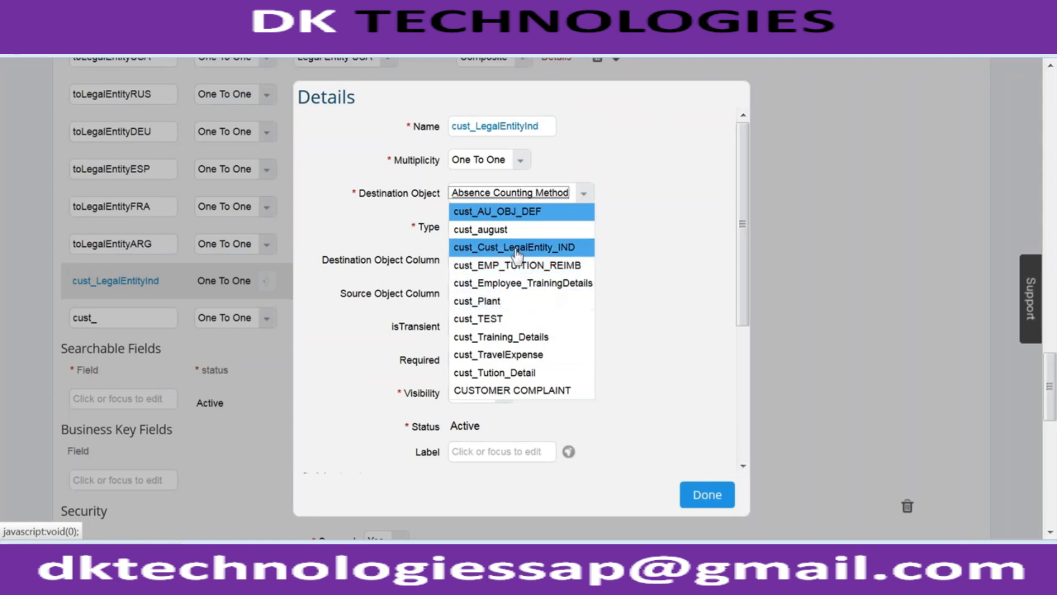
- Set the cust_LegalEntityInd association's destination object to cust_Cust_LegalEntity_IND and label it "Legal ENtity IND"
click(517, 249)
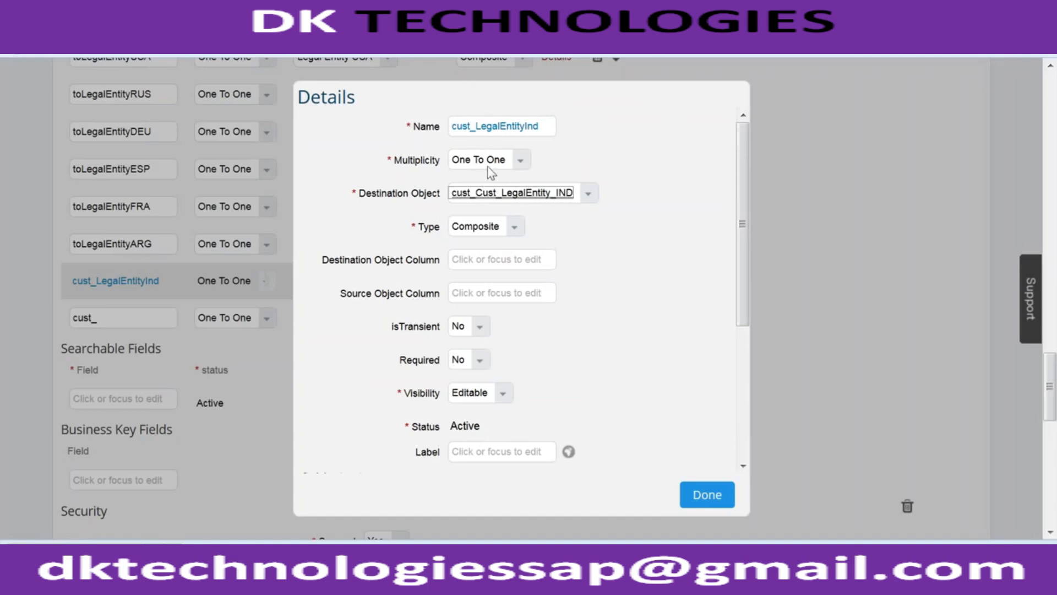
click(595, 325)
scroll(600, 326, down, 1)
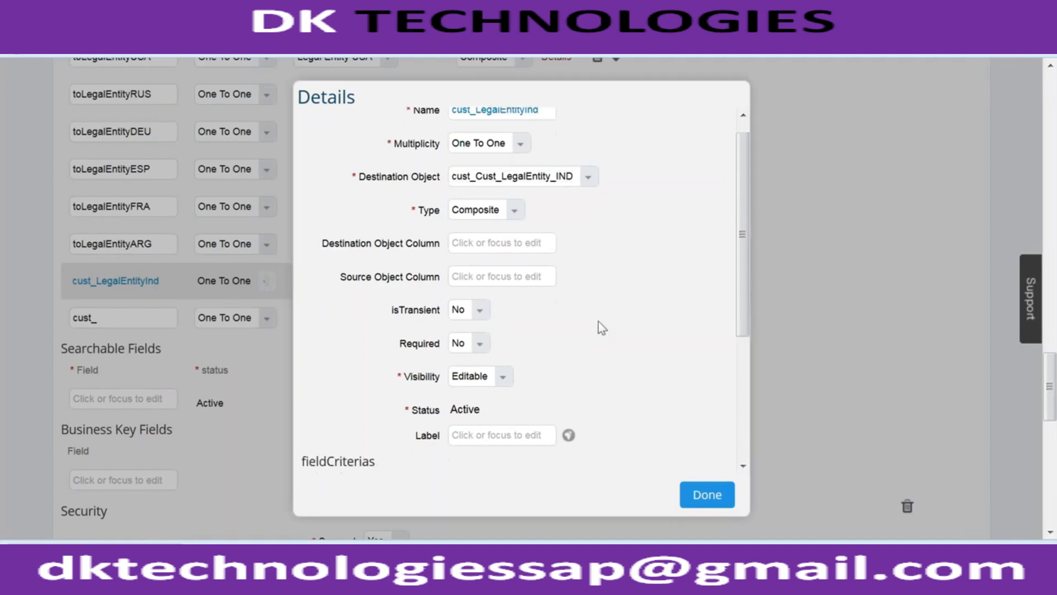
scroll(603, 328, down, 2)
click(510, 332)
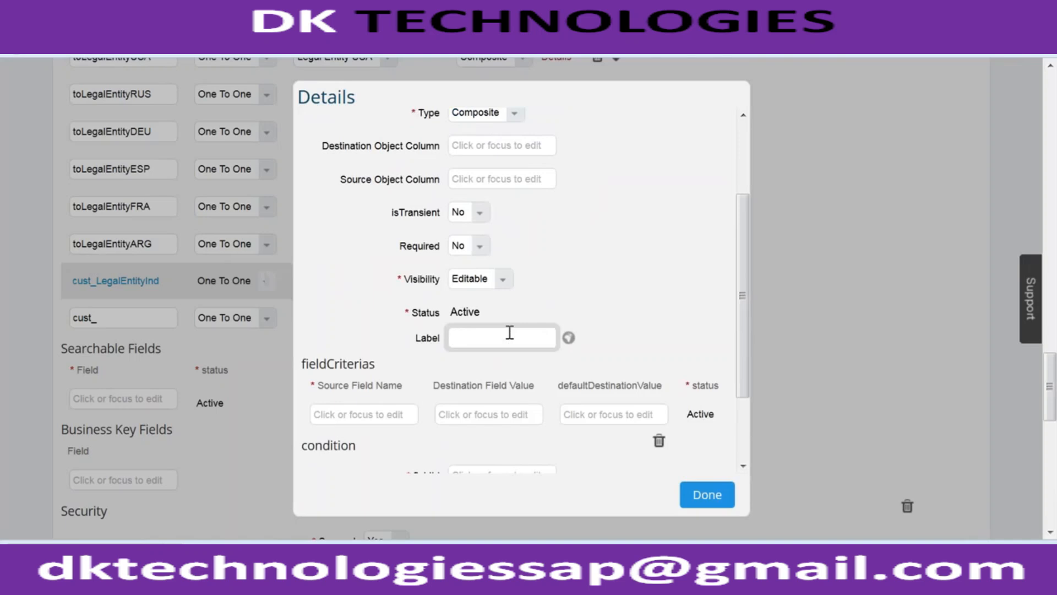
text(Legal ENtity-IND)
- Try a manually entered registration code path as the association's condition fieldId and close its details
drag(747, 346, 747, 407)
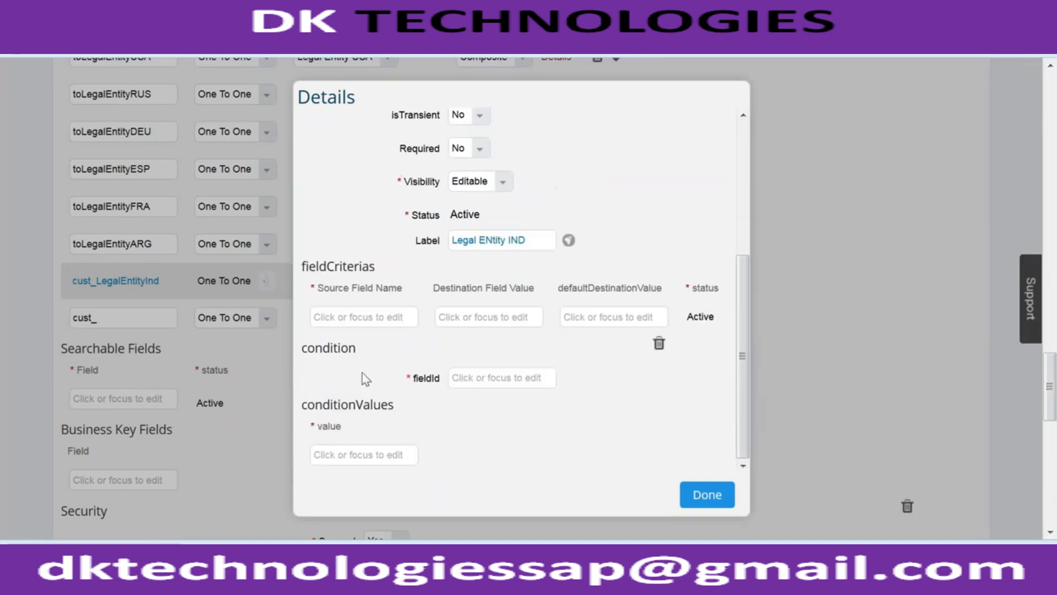
click(499, 378)
text(c)
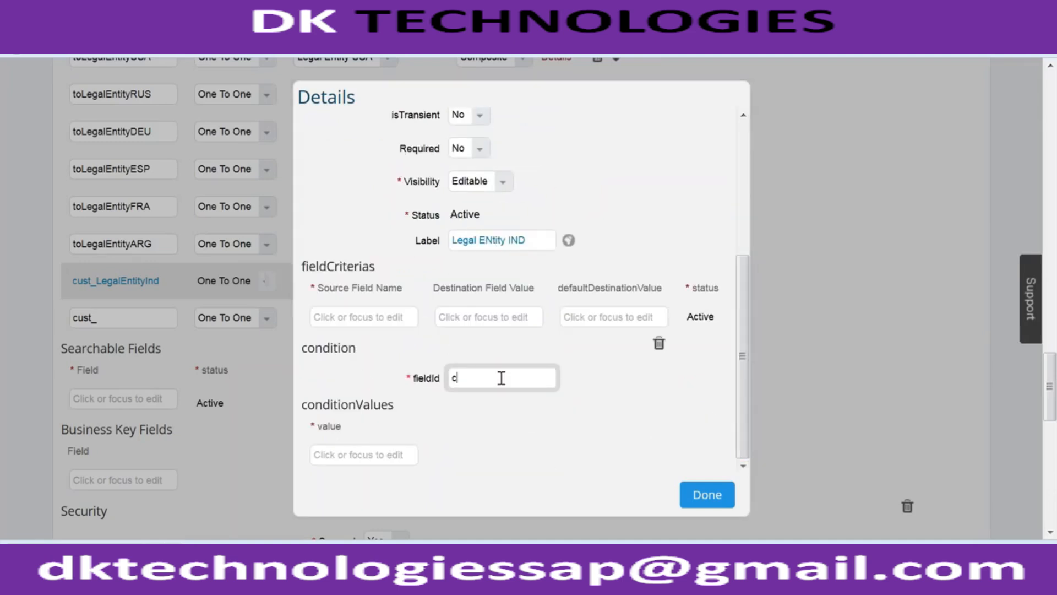
key(BackSpace)
text(code.registration)
click(716, 493)
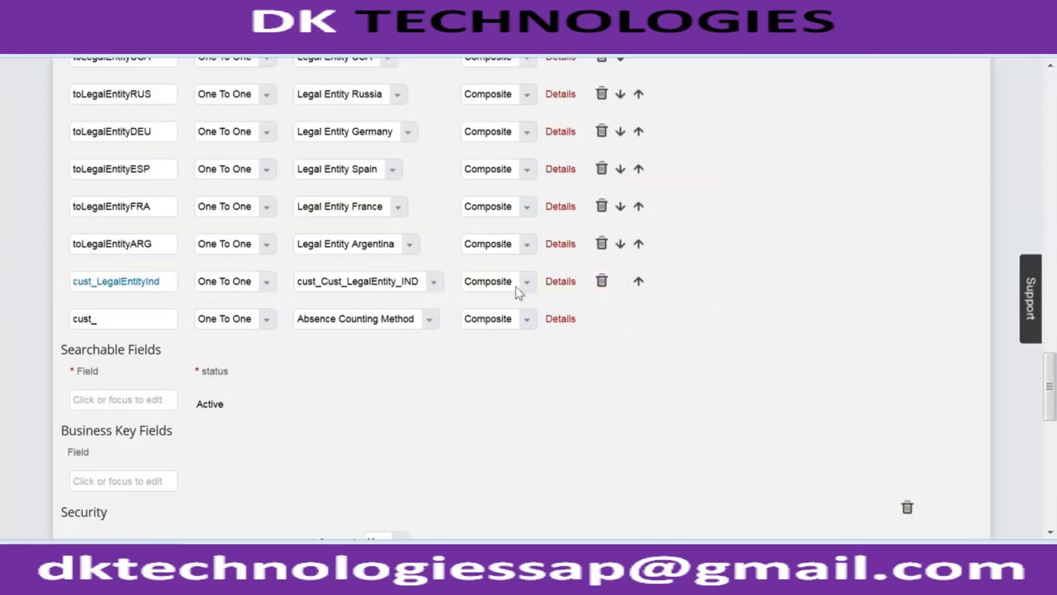
- Copy the condition fieldId countryOfRegistration.code from the toLegalEntityARG association's details and close them
click(560, 244)
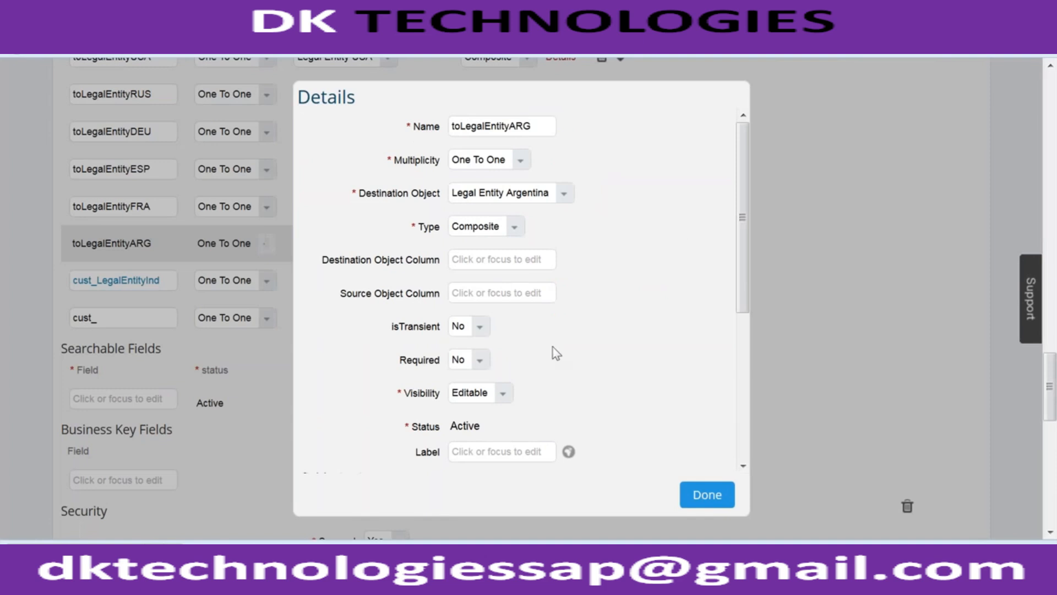
scroll(739, 296, down, 5)
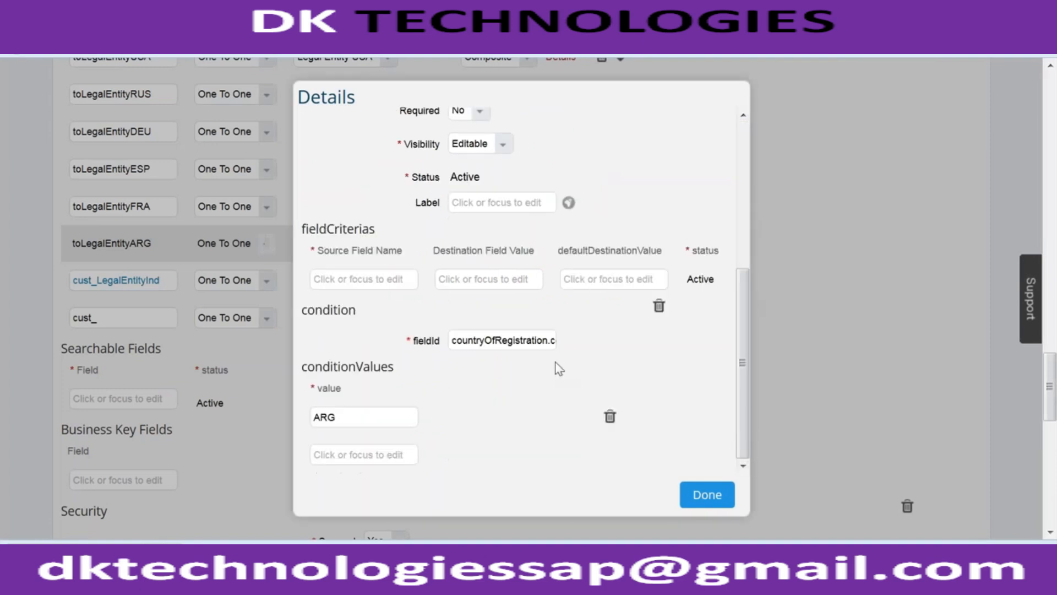
triple_click(519, 340)
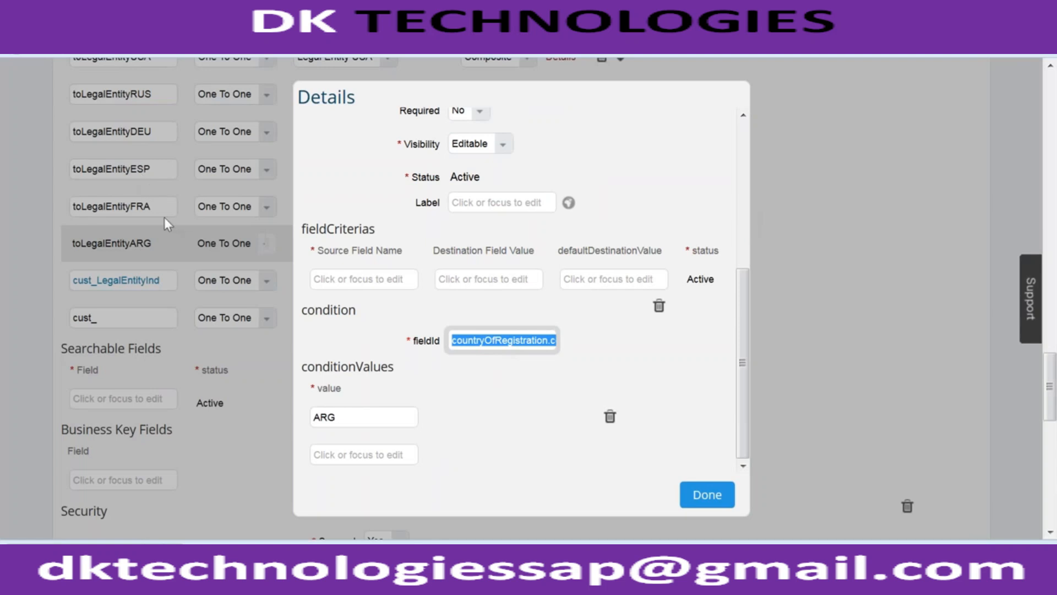
click(691, 494)
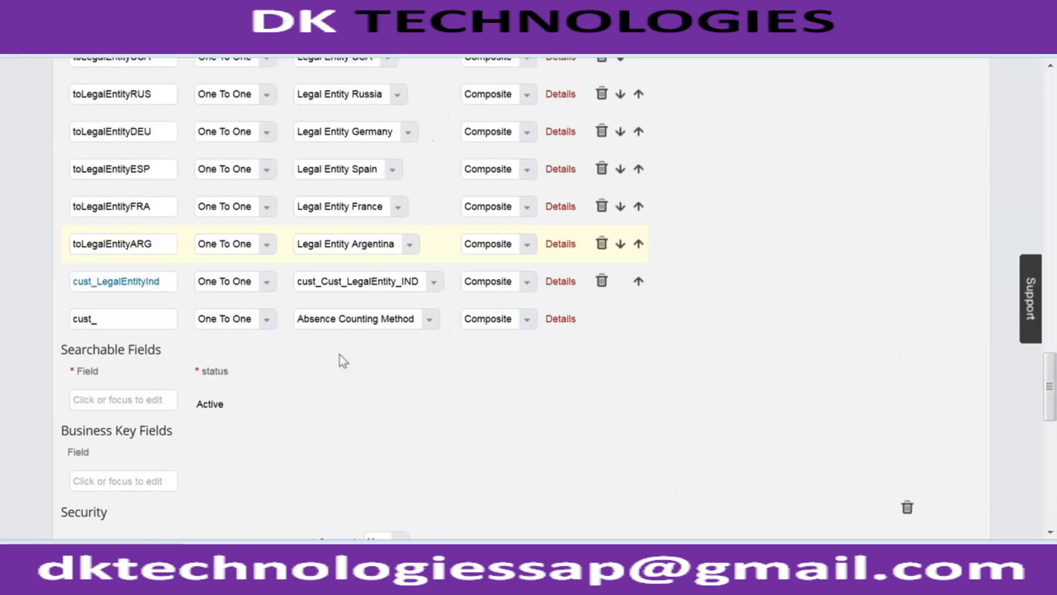
- Replace the cust_LegalEntityInd association's condition fieldId with the copied countryOfRegistration.code
click(559, 283)
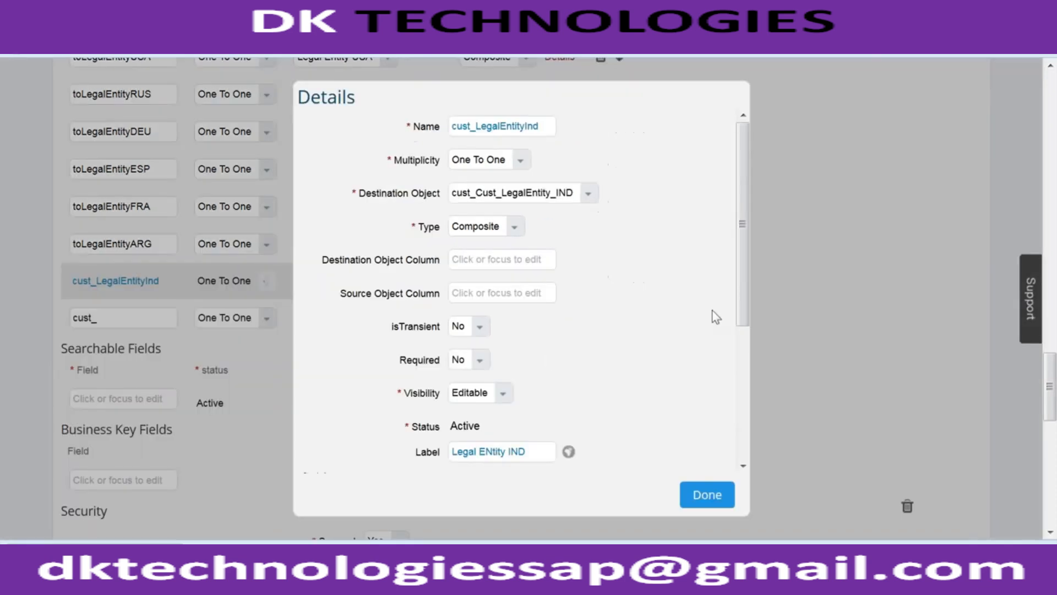
drag(740, 292, 726, 391)
click(498, 429)
key(ctrl+a)
key(ctrl+v)
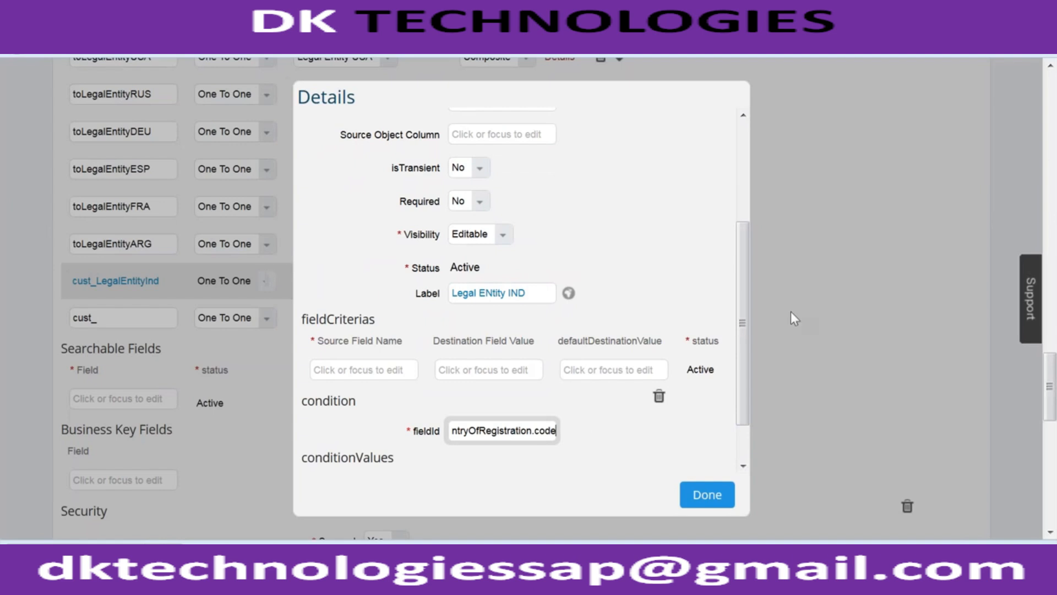
- Set the condition value of the cust_LegalEntityInd association to IND
drag(742, 381, 743, 415)
click(359, 453)
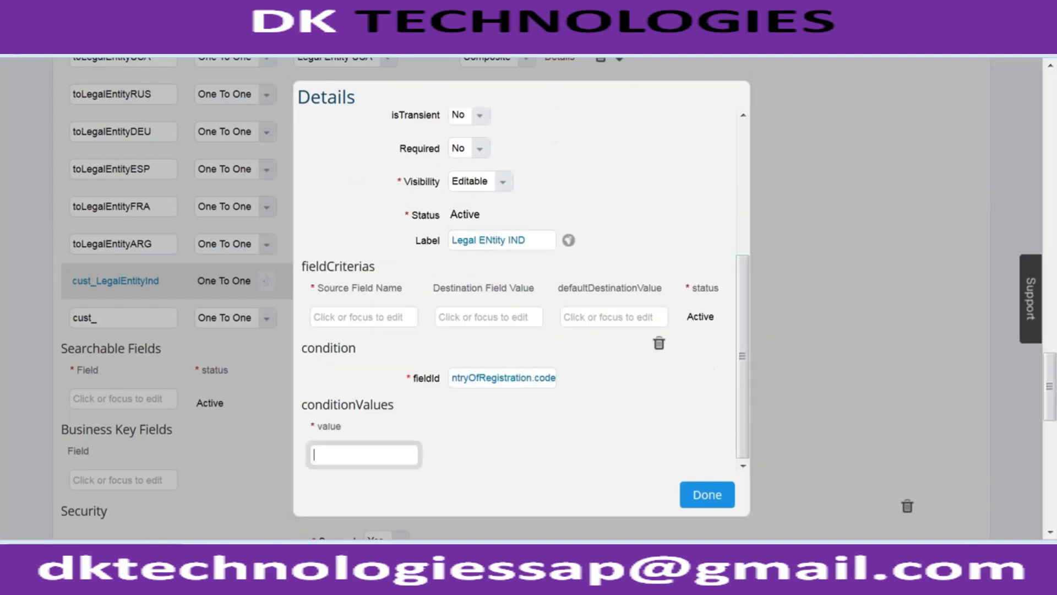
text(IND)
drag(344, 453, 207, 453)
drag(406, 380, 573, 382)
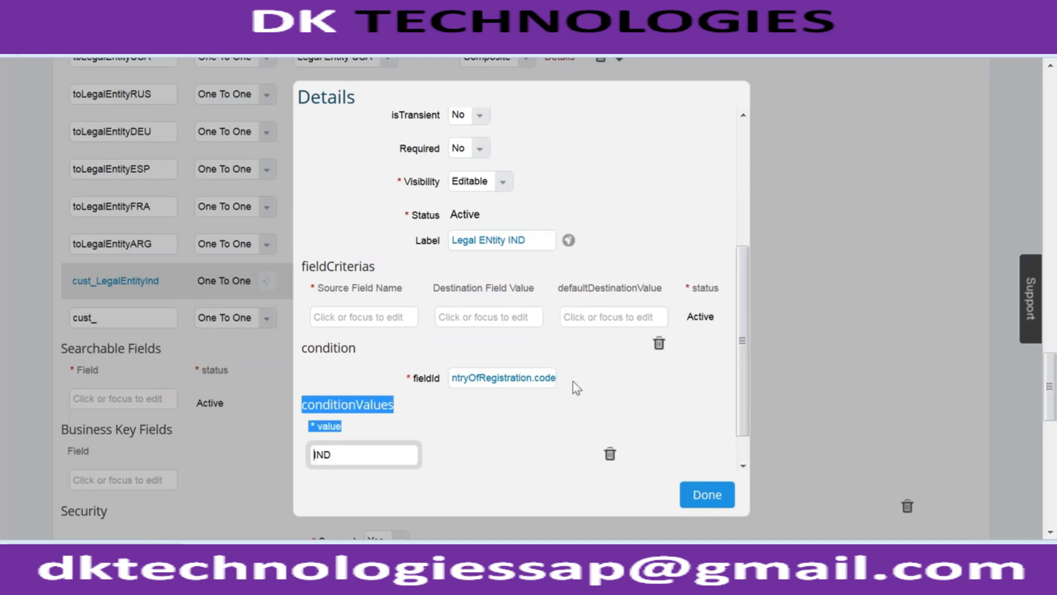
drag(340, 451, 312, 455)
text(IND)
- Check the destination object and condition of cust_LegalEntityInd and finish editing its details
scroll(745, 328, up, 4)
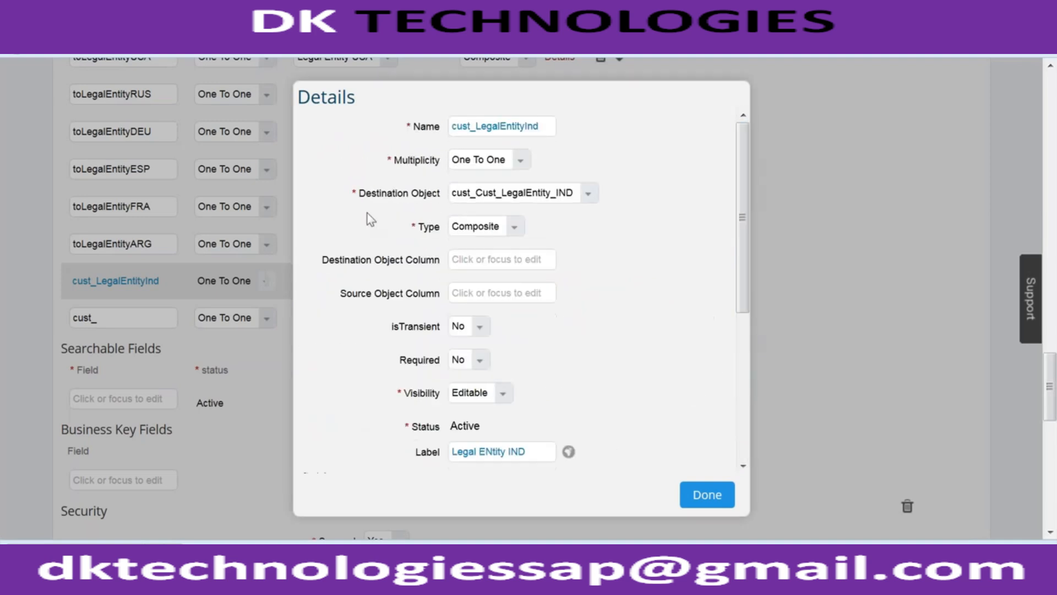
drag(371, 194, 444, 197)
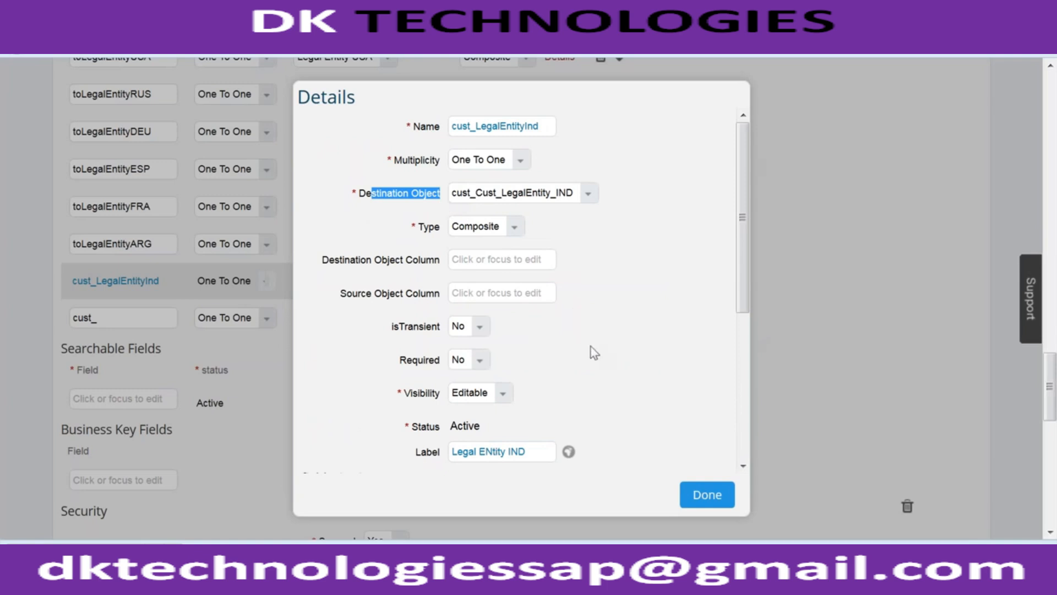
drag(741, 184, 737, 336)
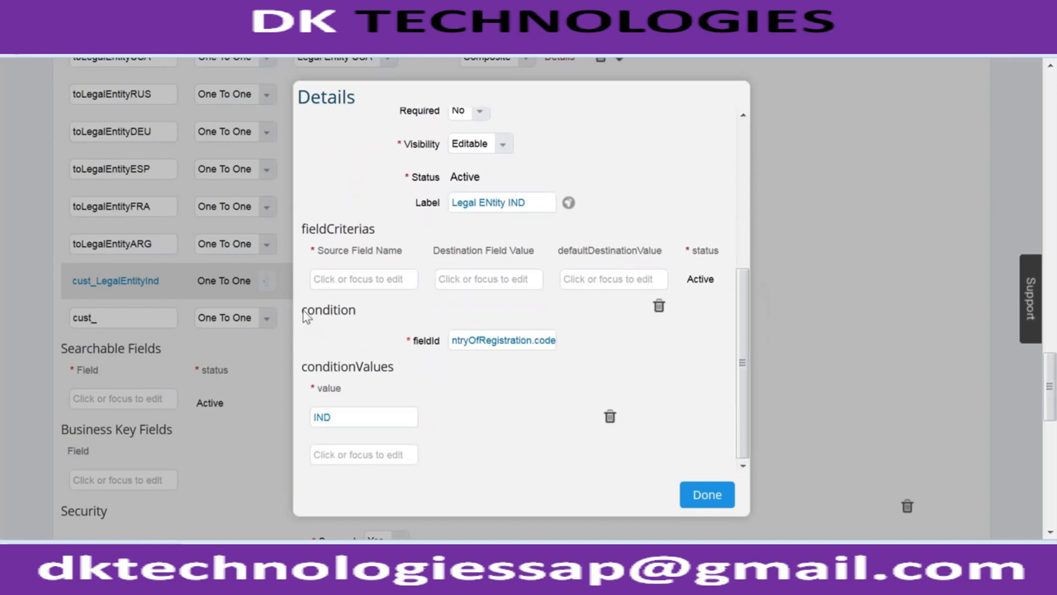
drag(303, 311, 368, 325)
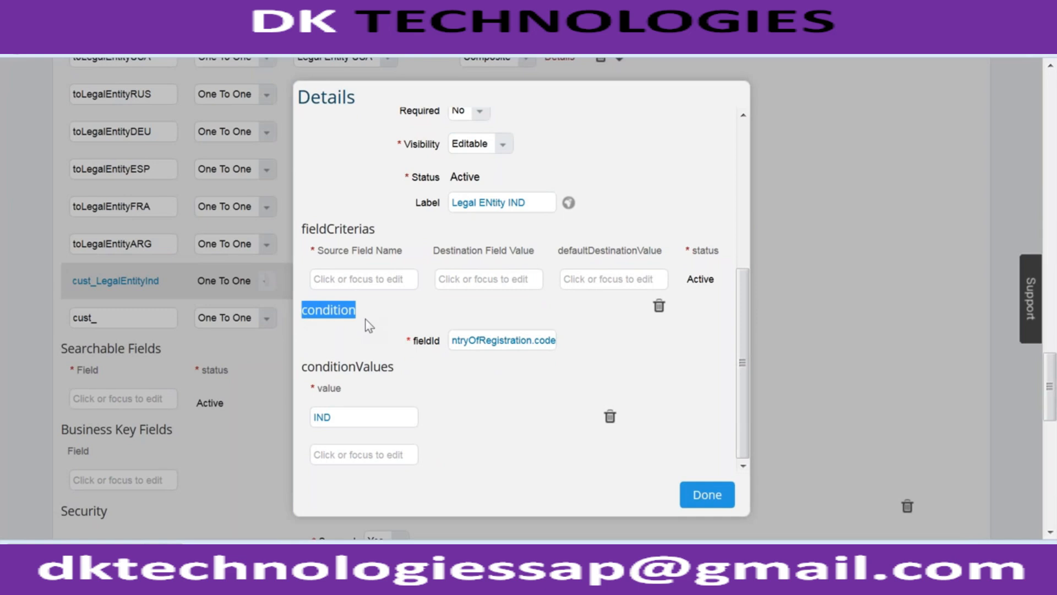
click(703, 494)
- Examine the toLegalEntityUSA association's condition fieldId, condition value and destination object for comparison, and close its details
scroll(361, 348, up, 3)
click(561, 241)
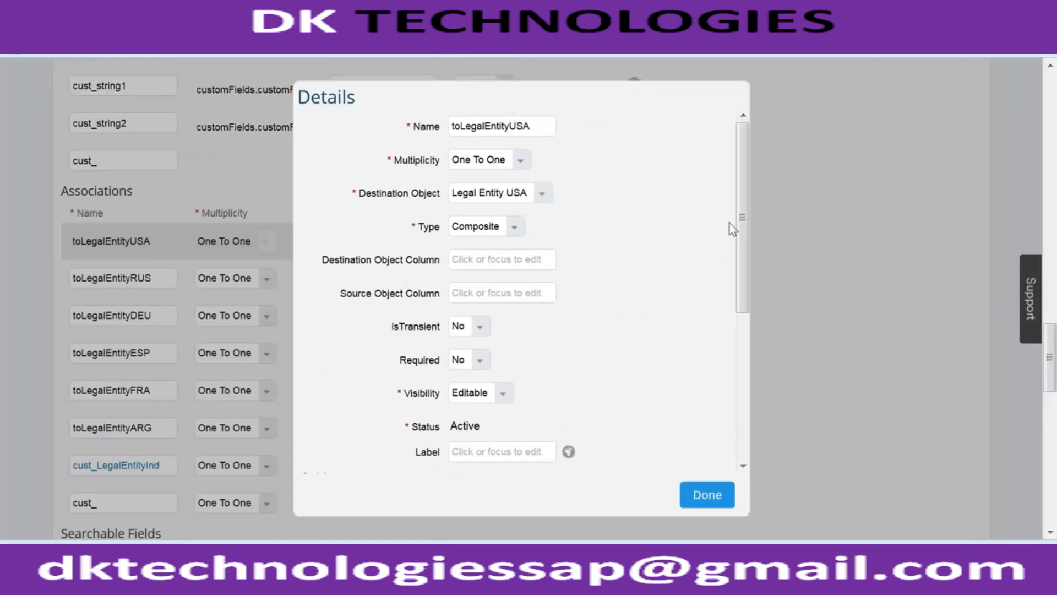
drag(736, 252, 758, 365)
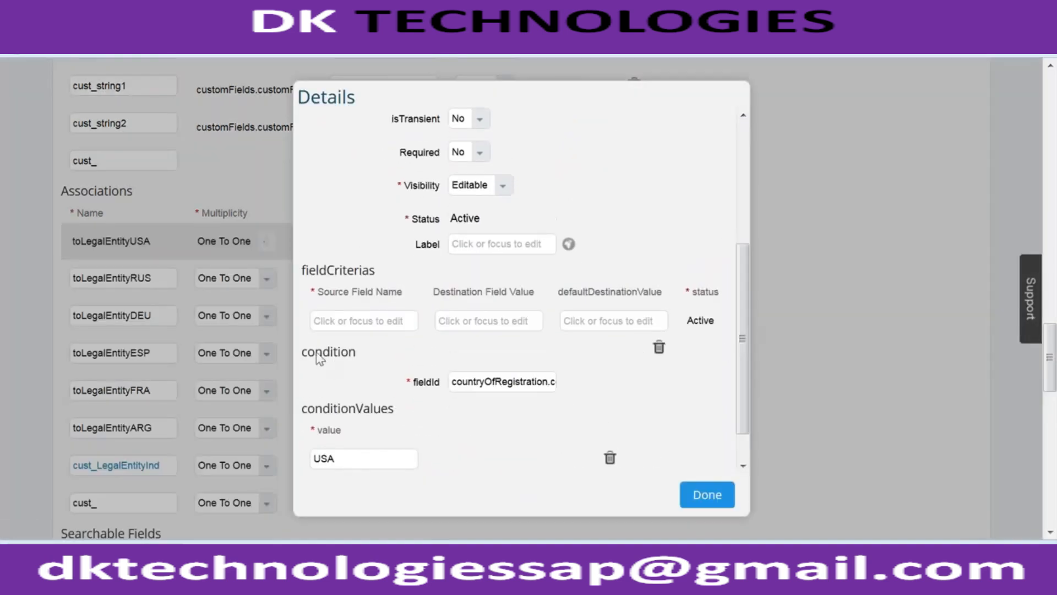
drag(319, 355, 468, 399)
drag(549, 380, 607, 386)
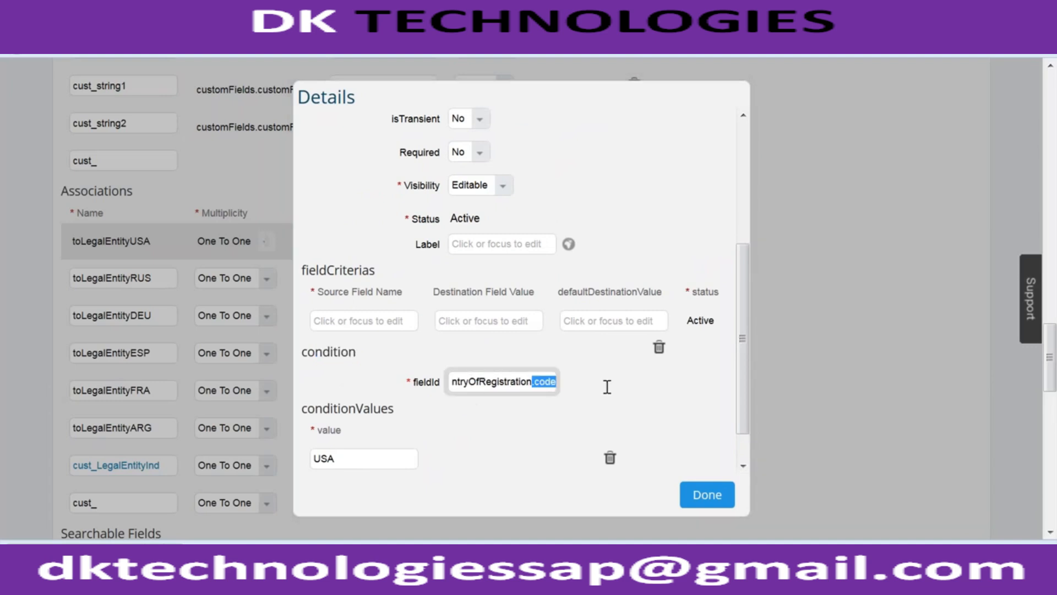
drag(470, 381, 585, 386)
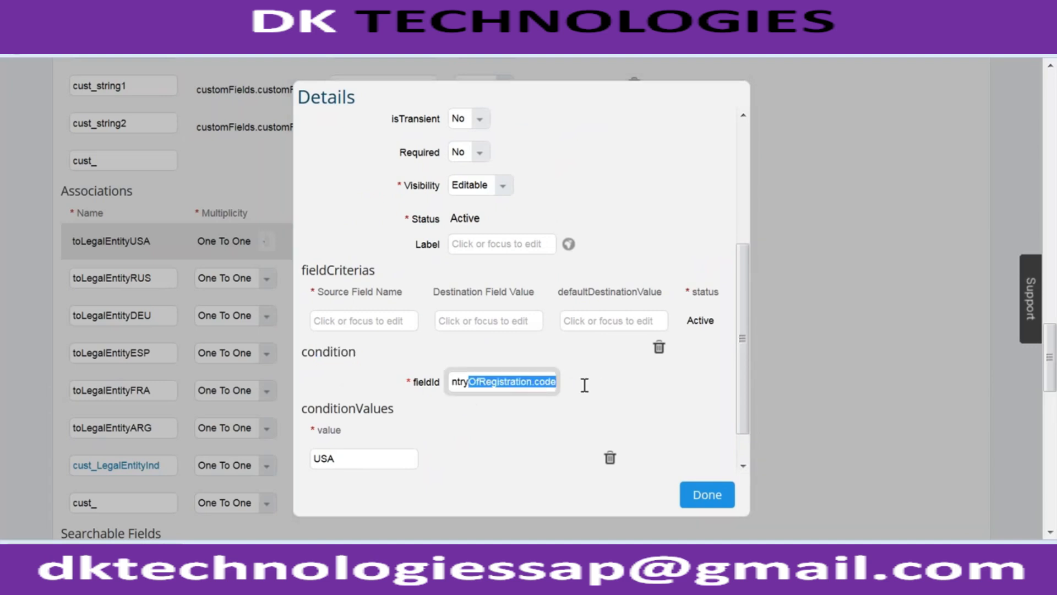
drag(407, 386, 608, 383)
drag(348, 455, 296, 455)
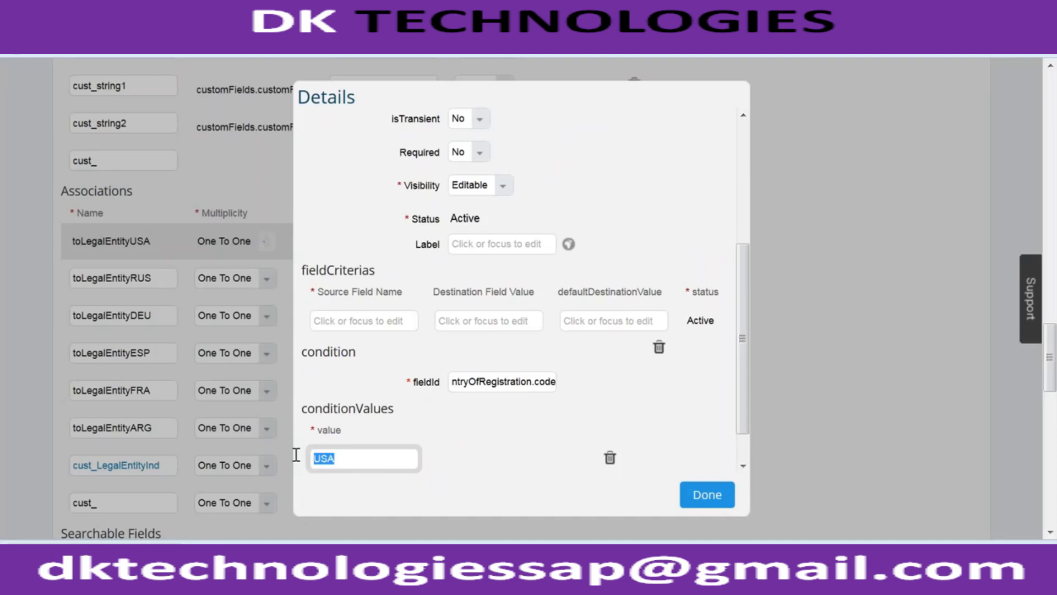
click(385, 458)
drag(302, 350, 356, 353)
drag(345, 447, 318, 386)
drag(739, 402, 729, 226)
drag(351, 193, 439, 196)
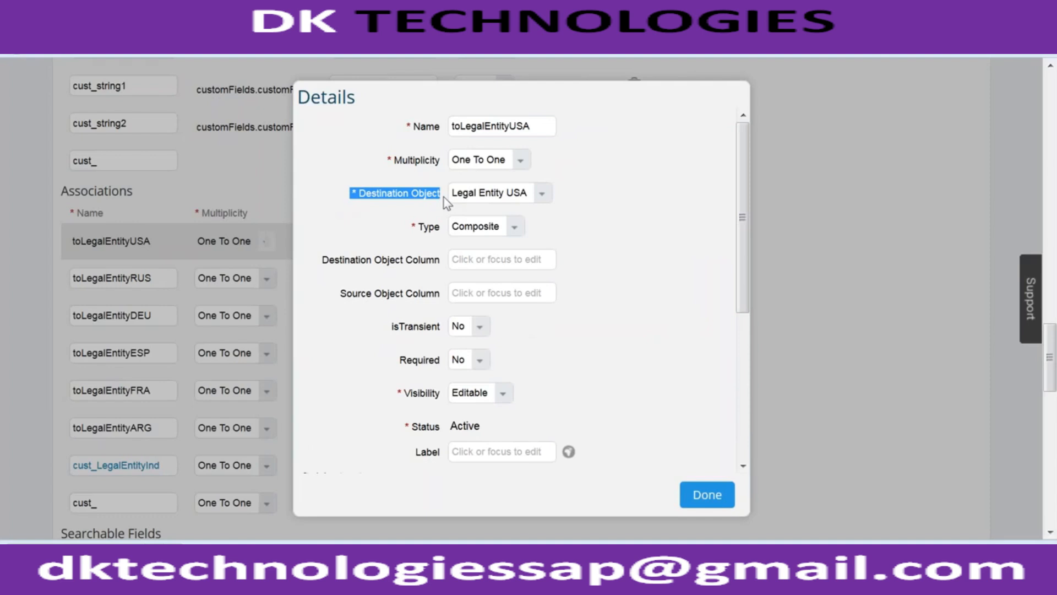
click(731, 495)
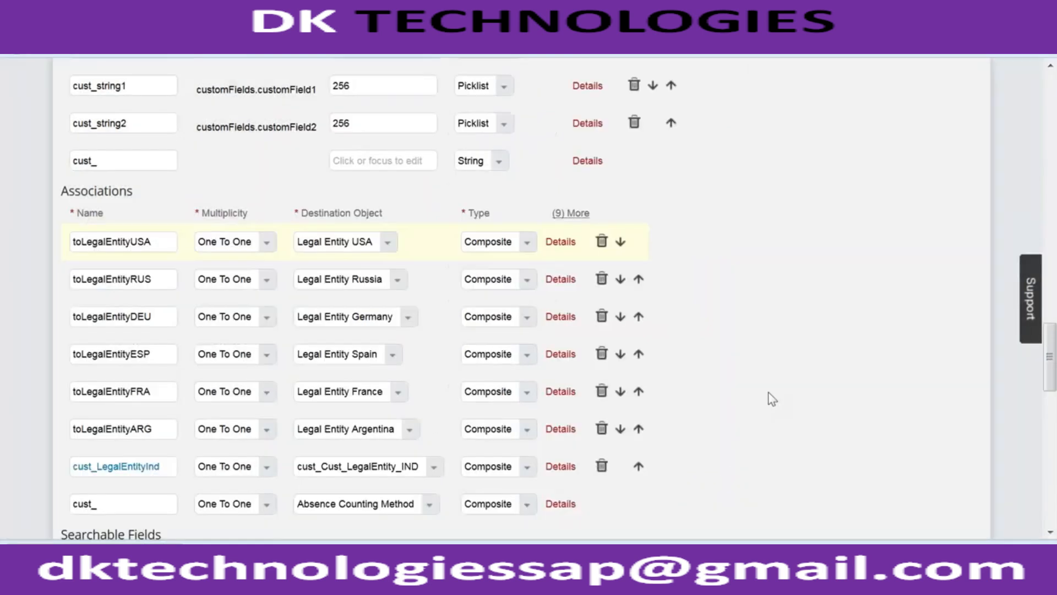
- Review the condition value and destination object of the cust_LegalEntityInd association and close its details
scroll(773, 398, down, 2)
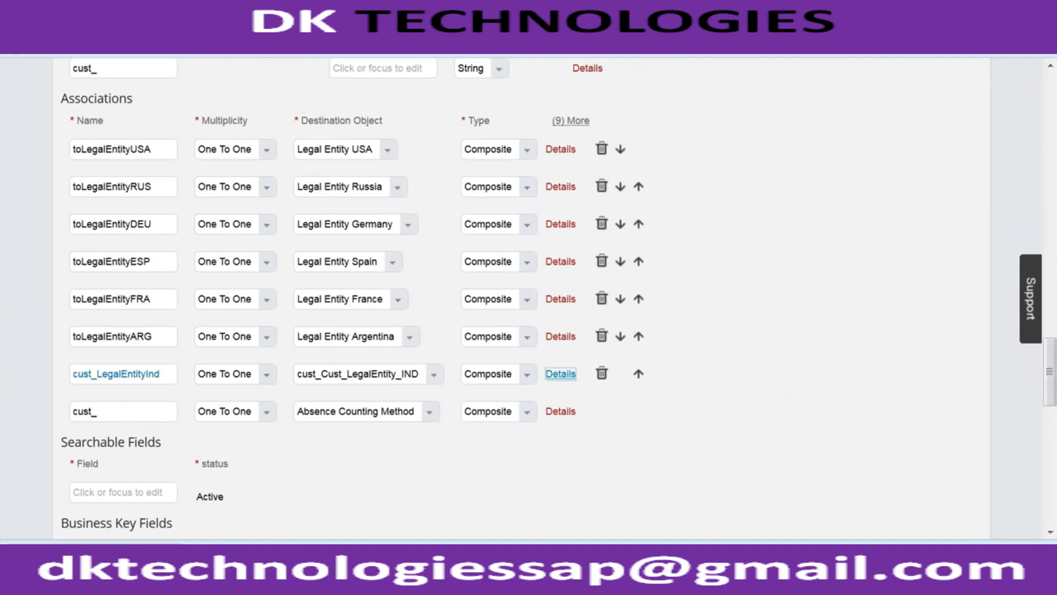
click(561, 374)
drag(739, 243, 749, 414)
double_click(320, 431)
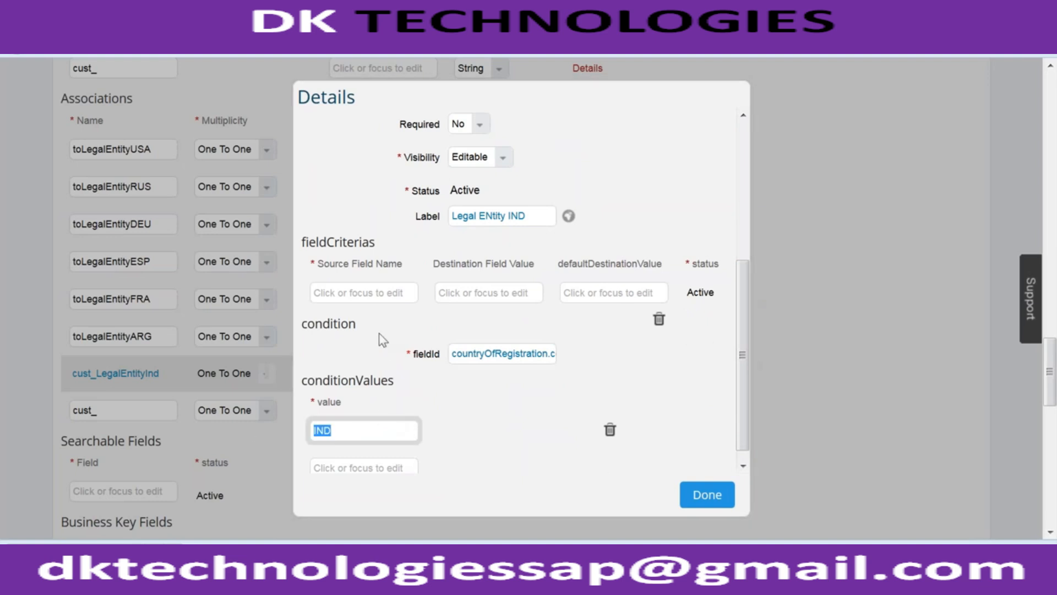
drag(742, 273, 741, 206)
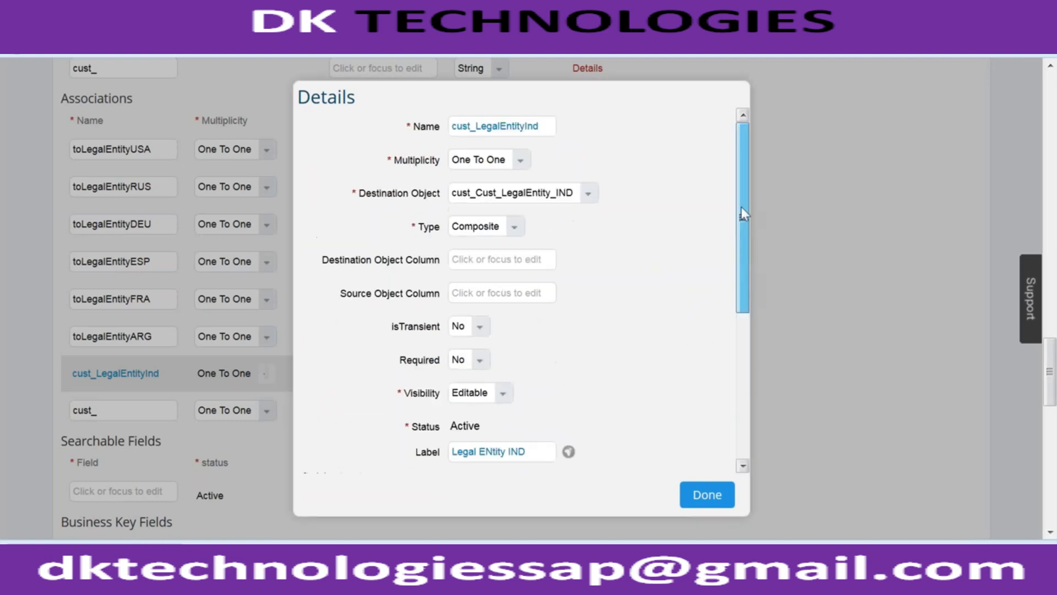
triple_click(384, 199)
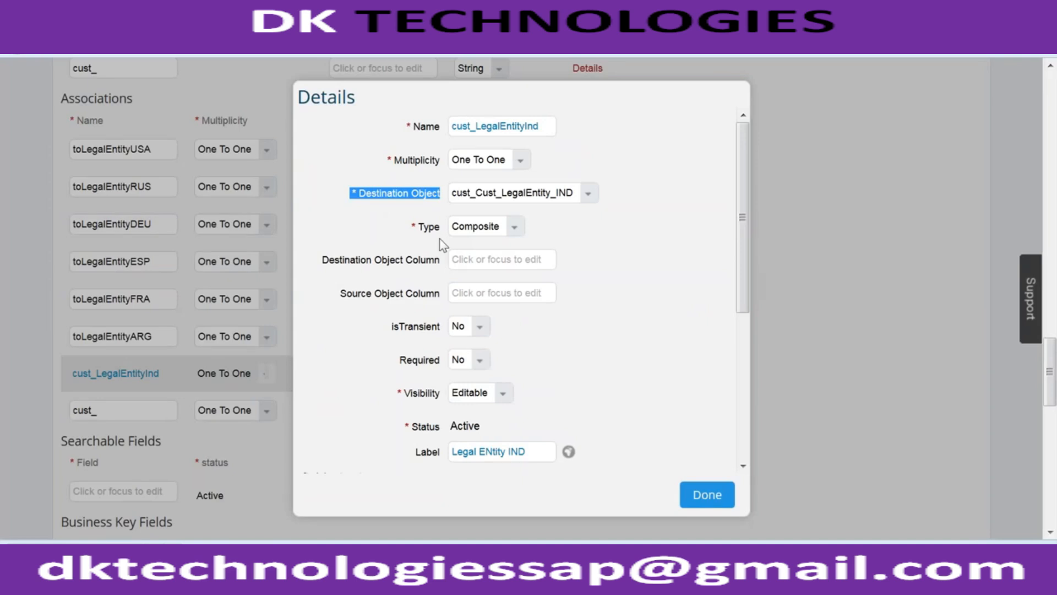
click(714, 491)
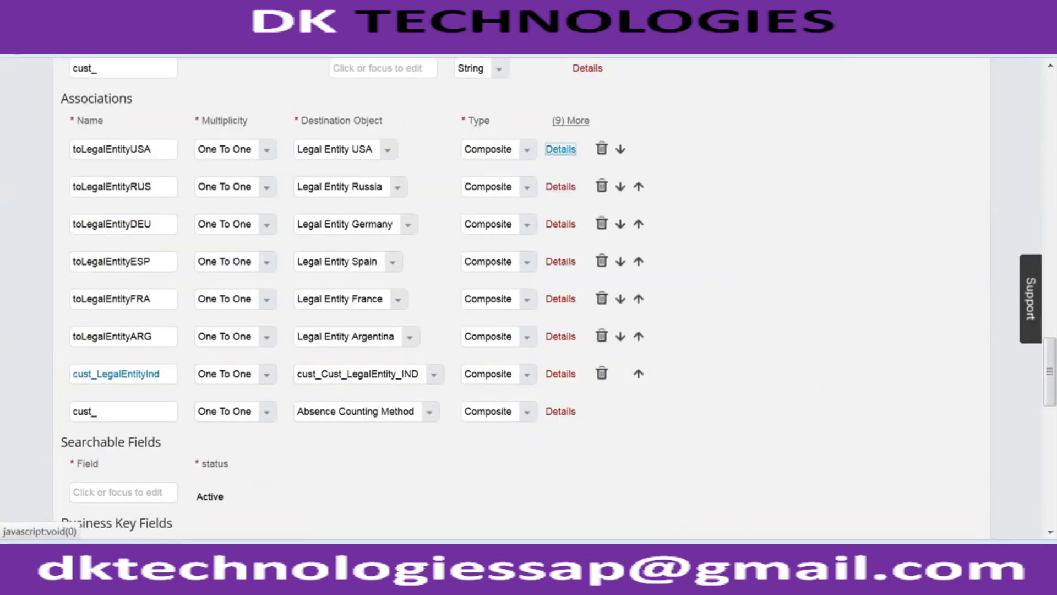
- Recheck the destination object of the toLegalEntityUSA association and close its details
click(560, 149)
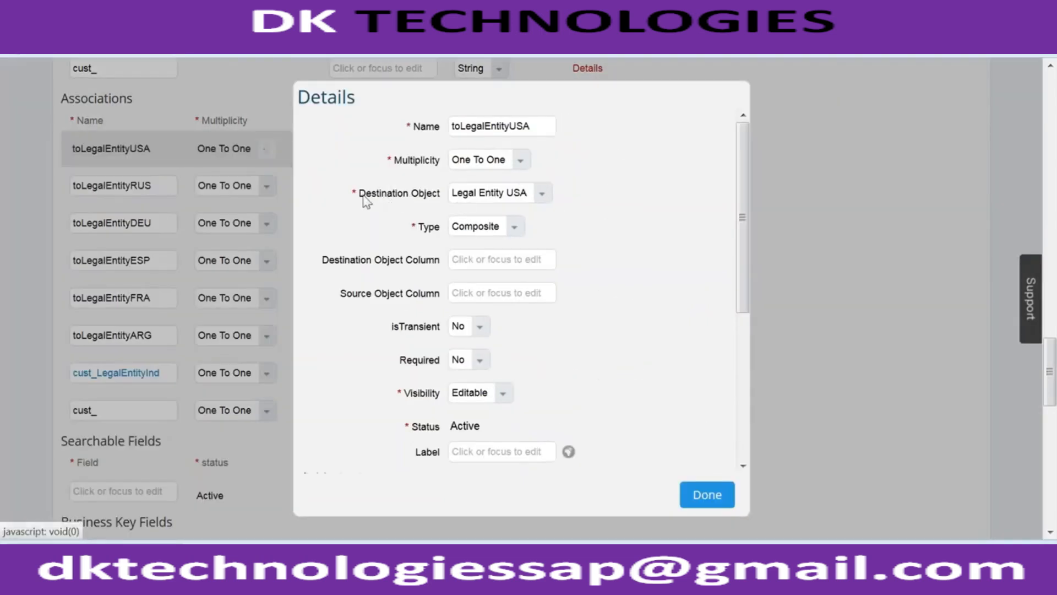
drag(353, 194, 427, 202)
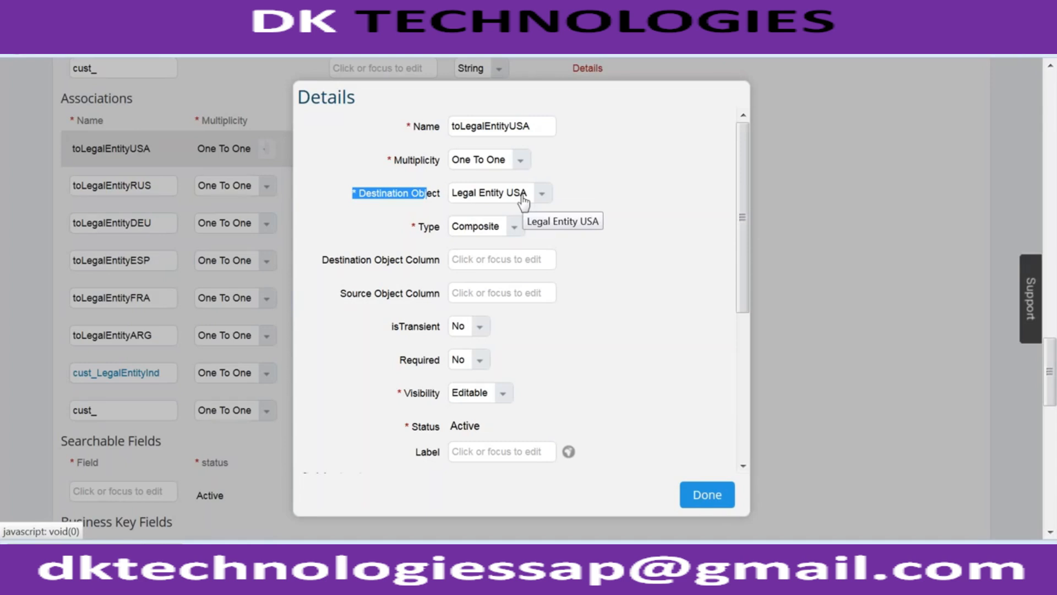
click(691, 499)
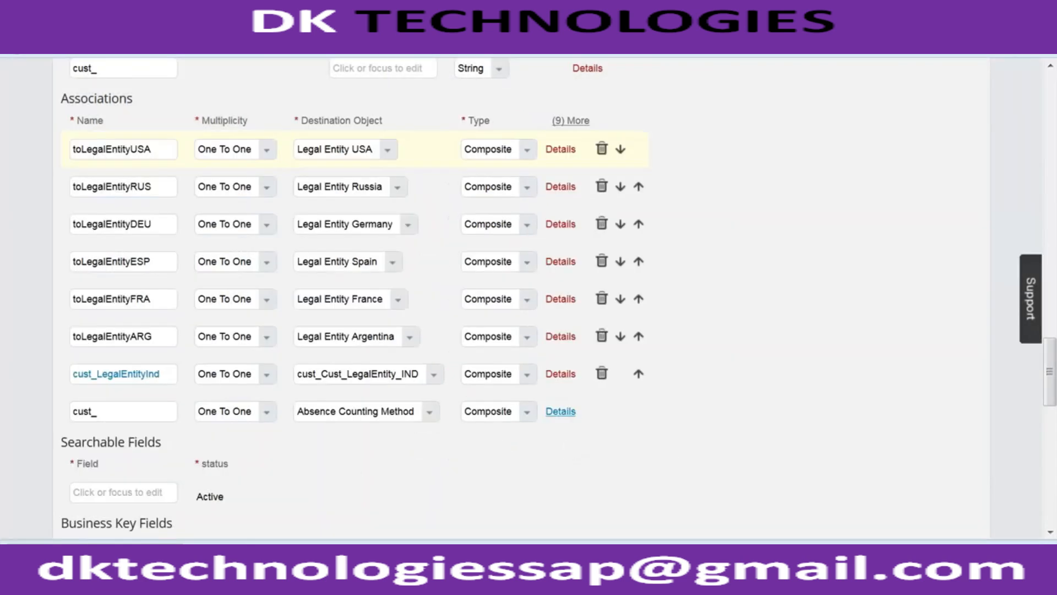
- Reopen the cust_LegalEntityInd association's details, examine its condition and condition value, and close them
click(561, 373)
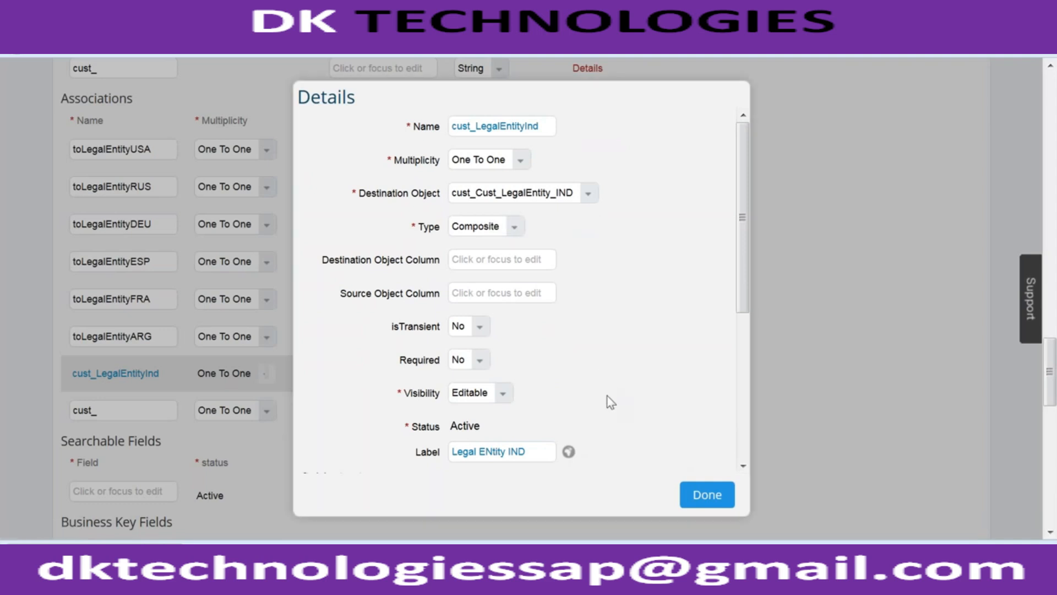
drag(745, 245, 736, 268)
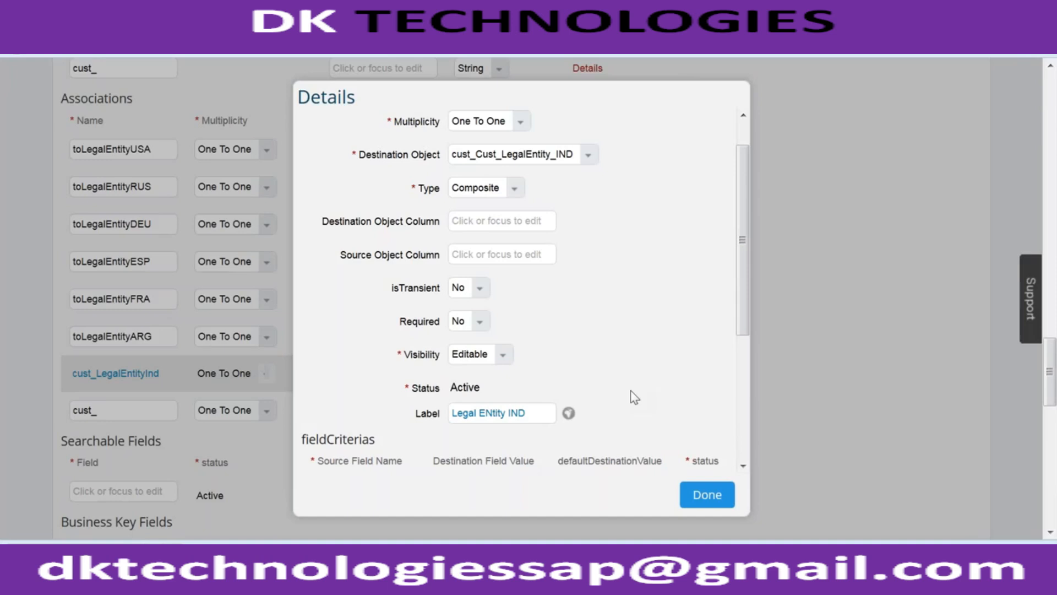
drag(742, 230, 743, 358)
drag(356, 418, 271, 421)
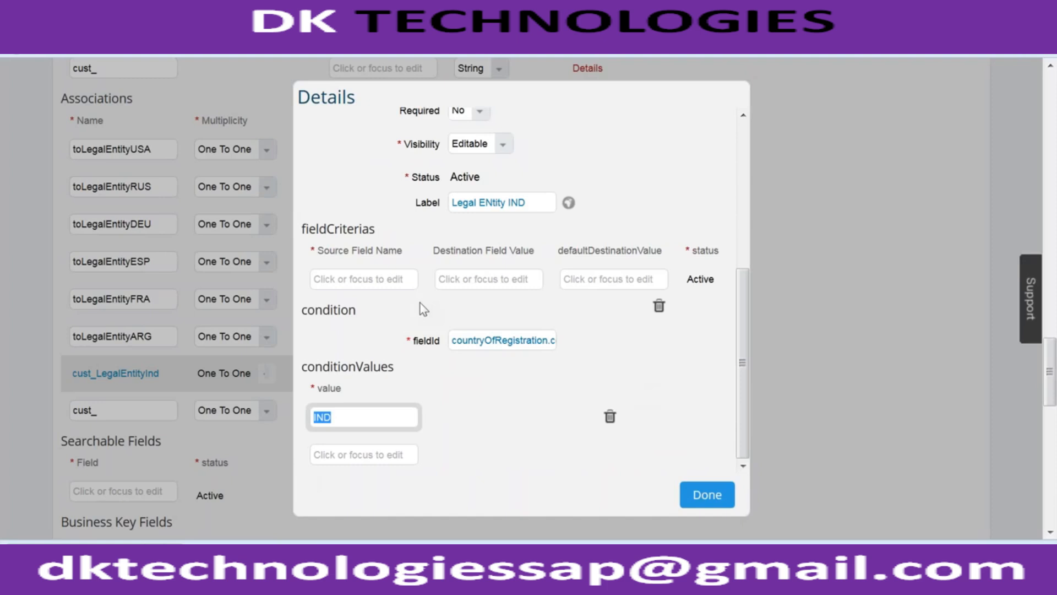
click(502, 436)
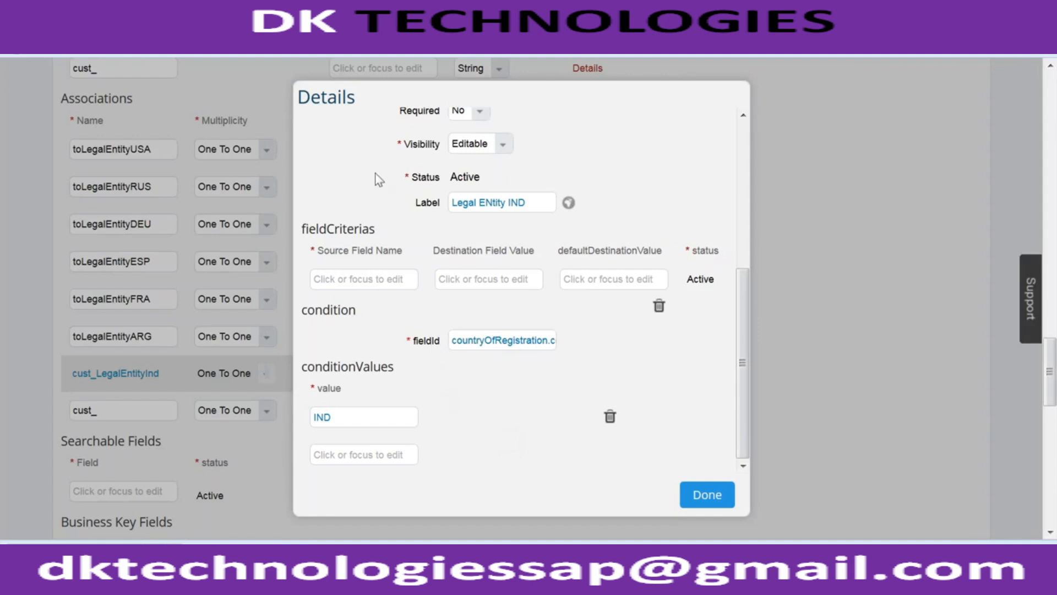
click(370, 413)
drag(371, 413, 253, 418)
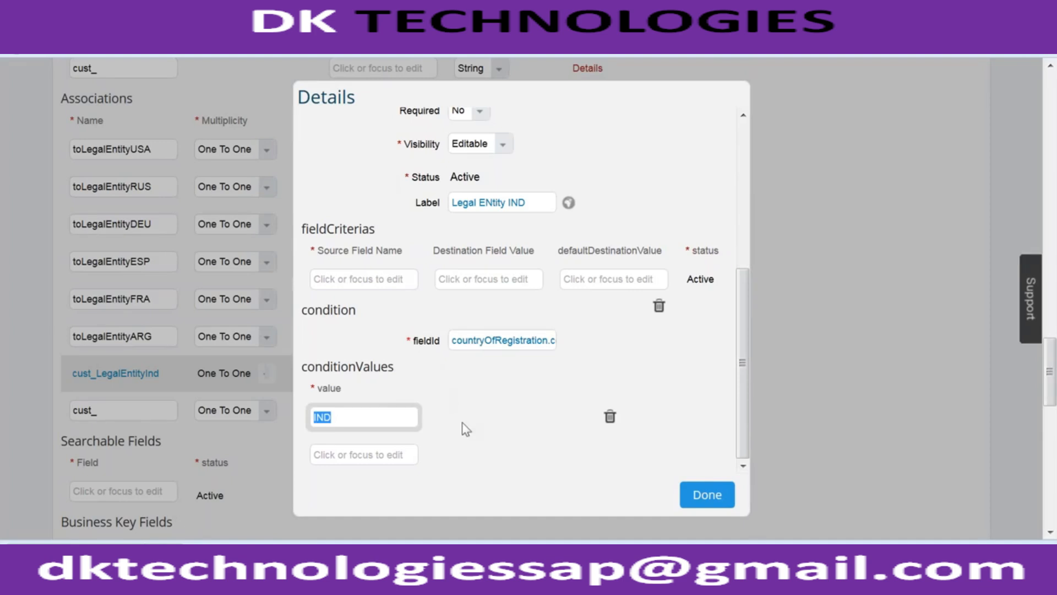
click(707, 495)
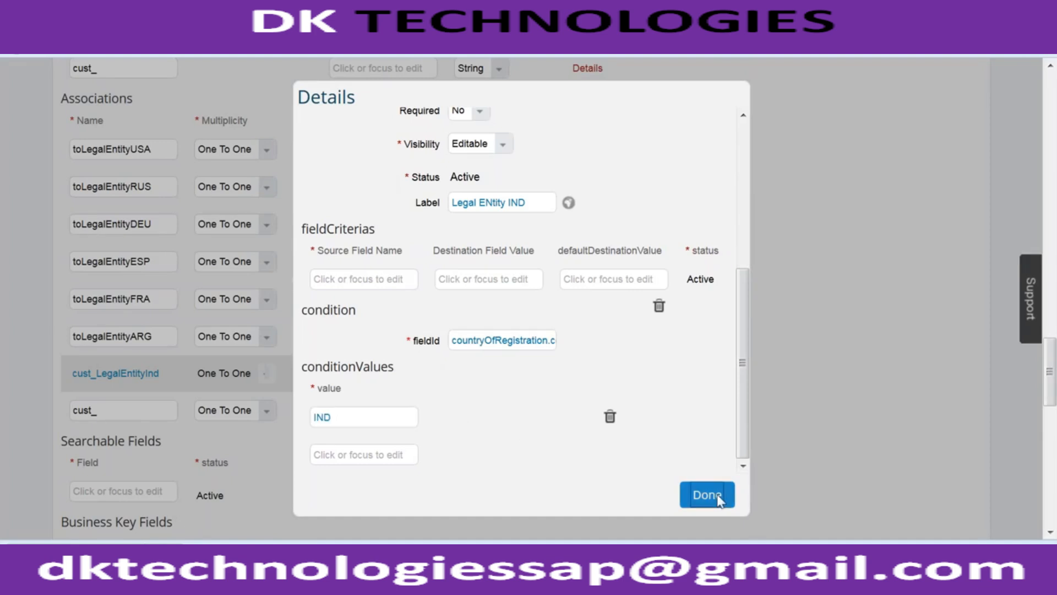